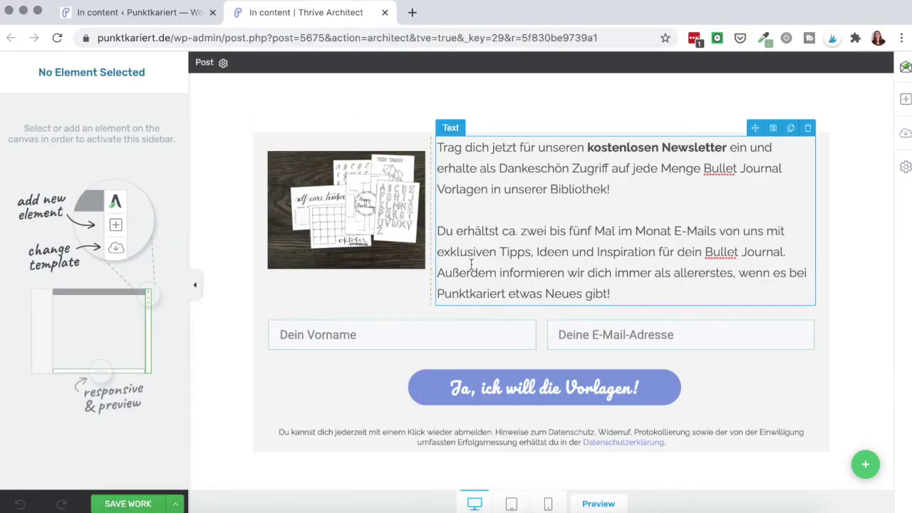
- Select the newsletter text block in the opt-in form and review its formatting, layout and style options
left_click(516, 269)
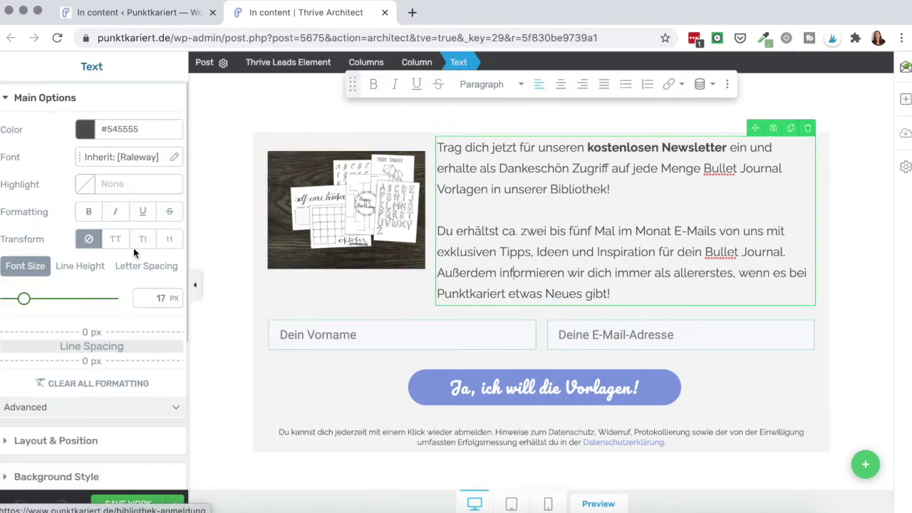
scroll(124, 288, "down", 5)
scroll(124, 288, "up", 3)
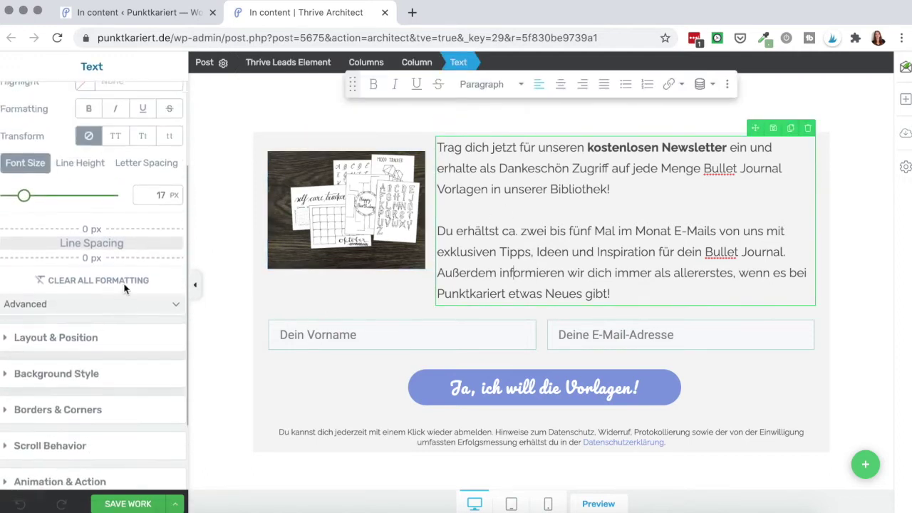
scroll(124, 288, "up", 3)
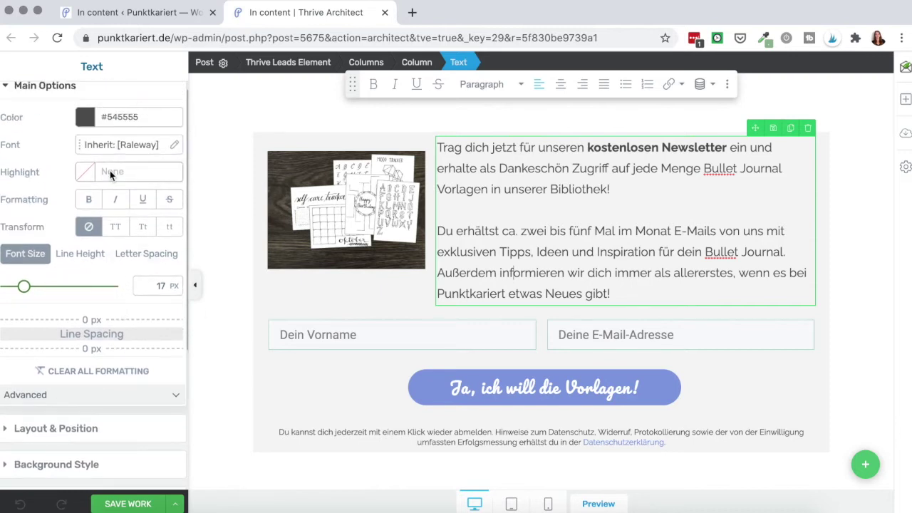
scroll(84, 333, "down", 5)
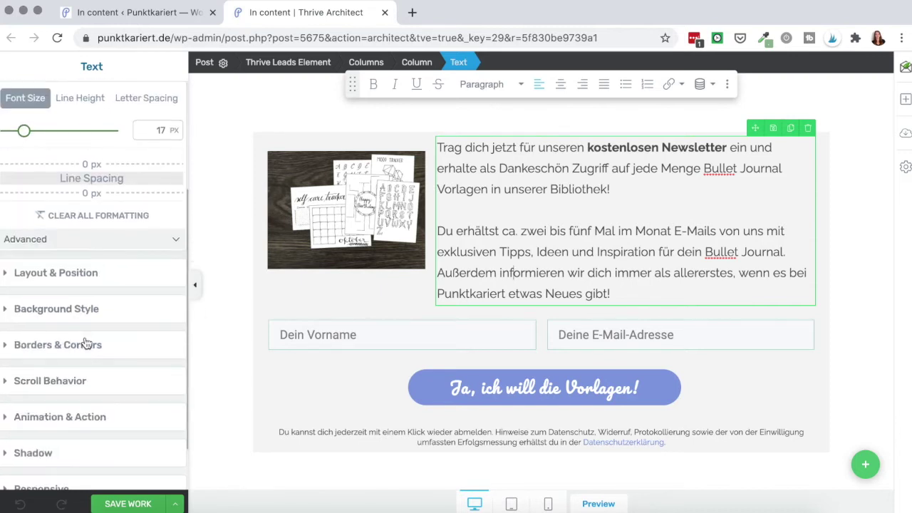
scroll(96, 385, "down", 2)
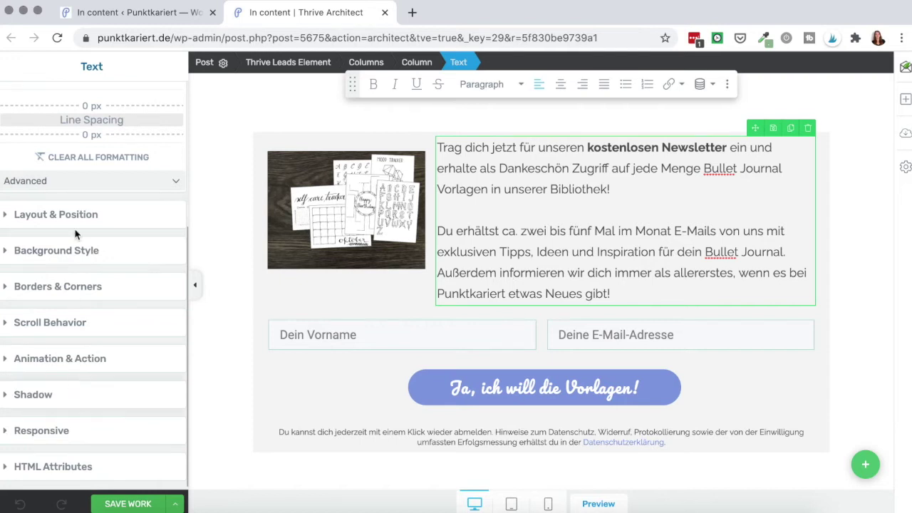
scroll(86, 397, "up", 6)
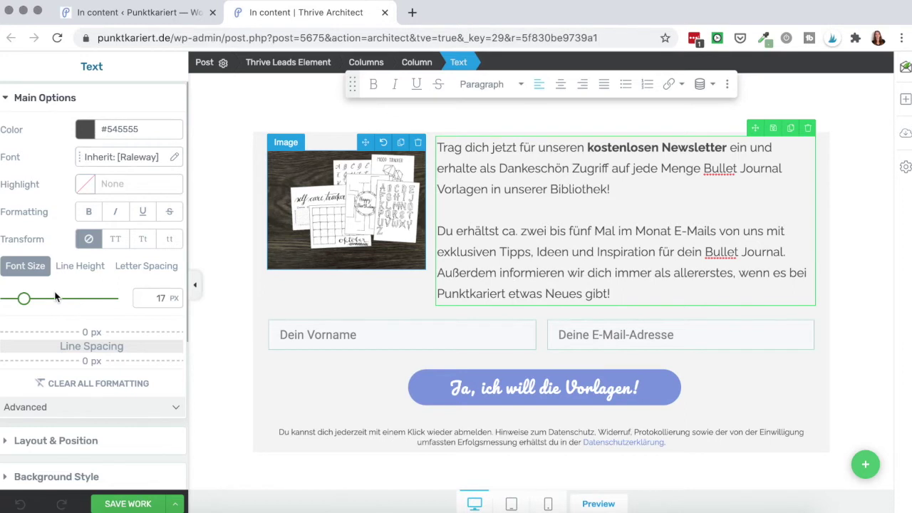
- Select the form's image and review its size, style, title, link and effect options
left_click(297, 244)
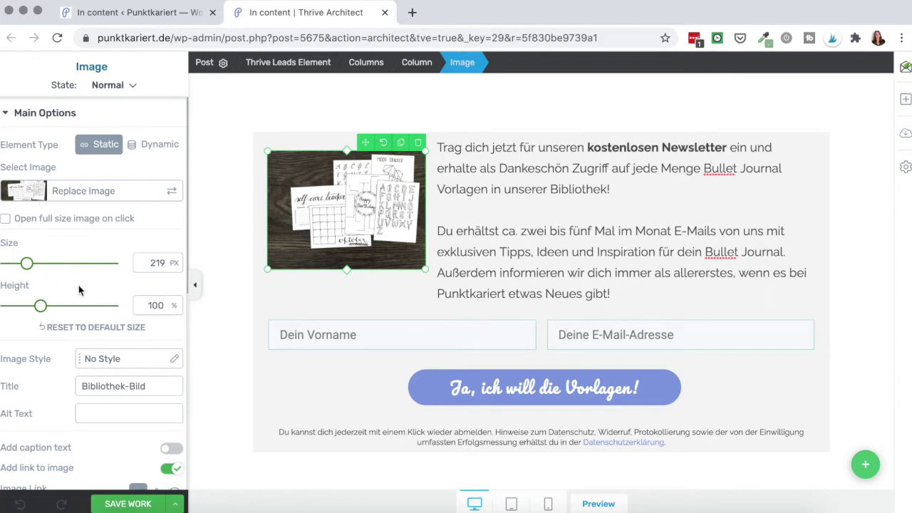
scroll(119, 256, "down", 3)
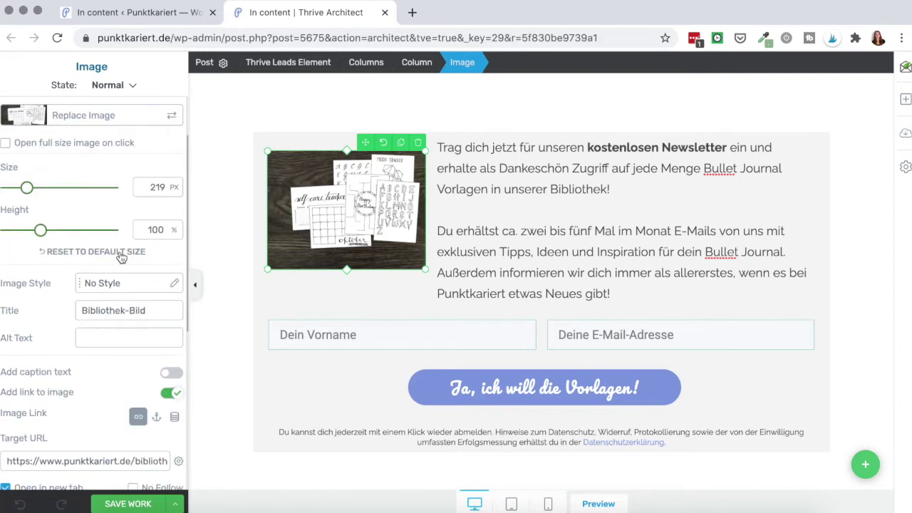
scroll(120, 255, "down", 3)
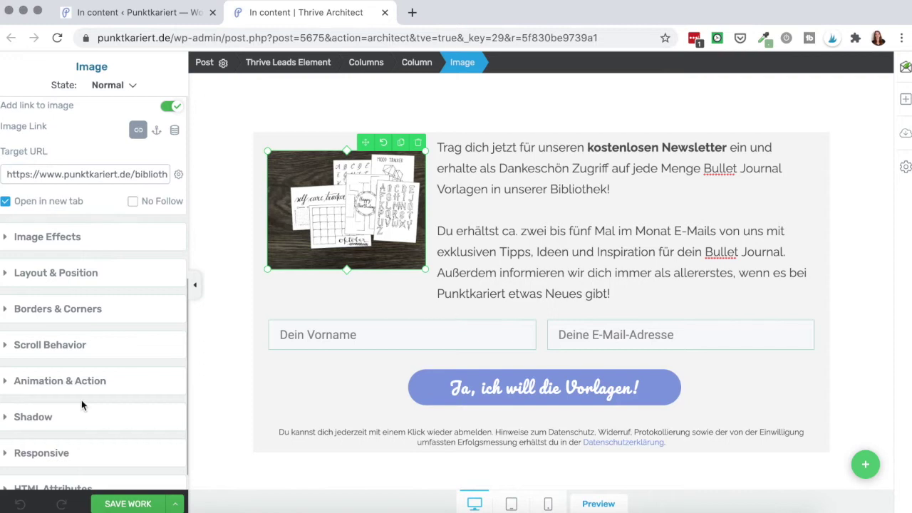
scroll(81, 399, "down", 1)
scroll(73, 426, "up", 5)
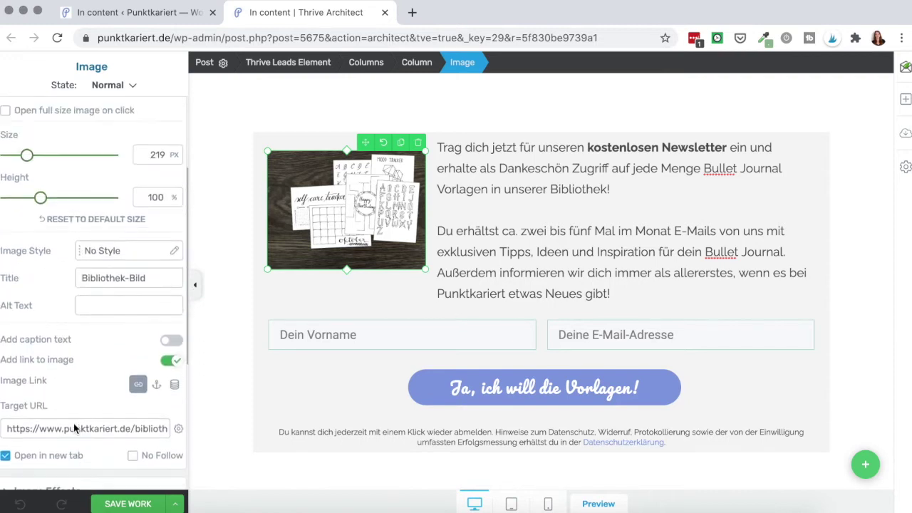
scroll(73, 427, "up", 2)
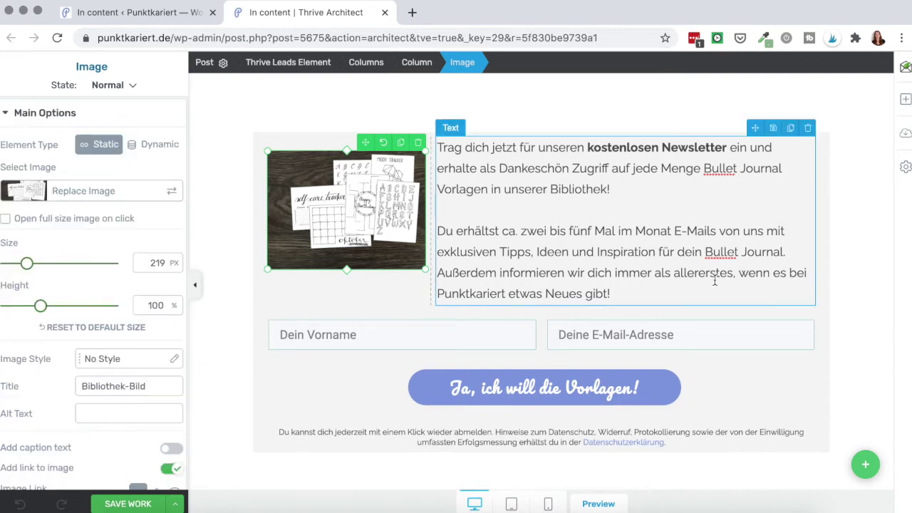
- Browse the library of elements that can be added to the form, from Foundation through Building Blocks
left_click(905, 104)
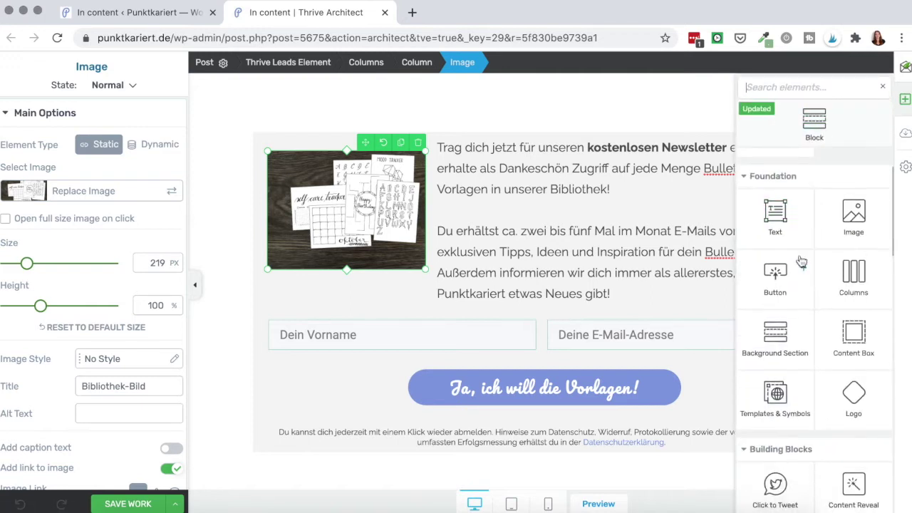
scroll(802, 263, "down", 2)
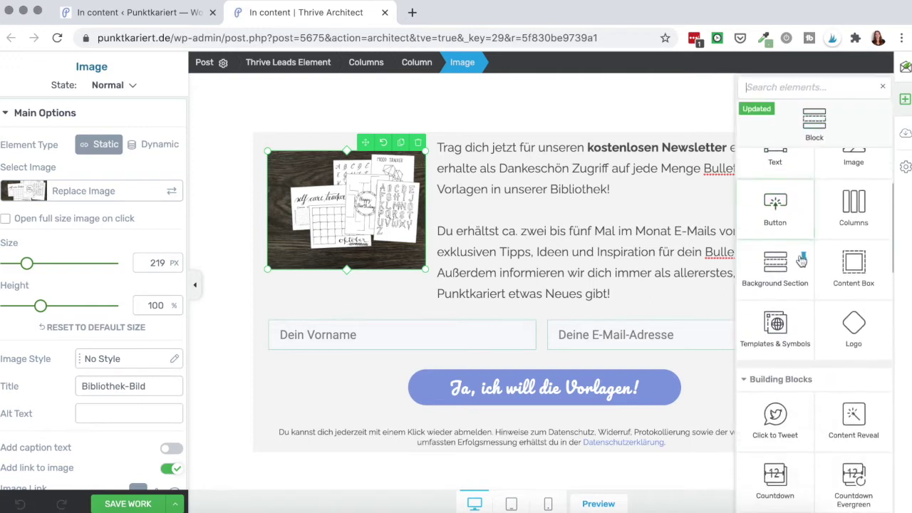
scroll(828, 249, "up", 2)
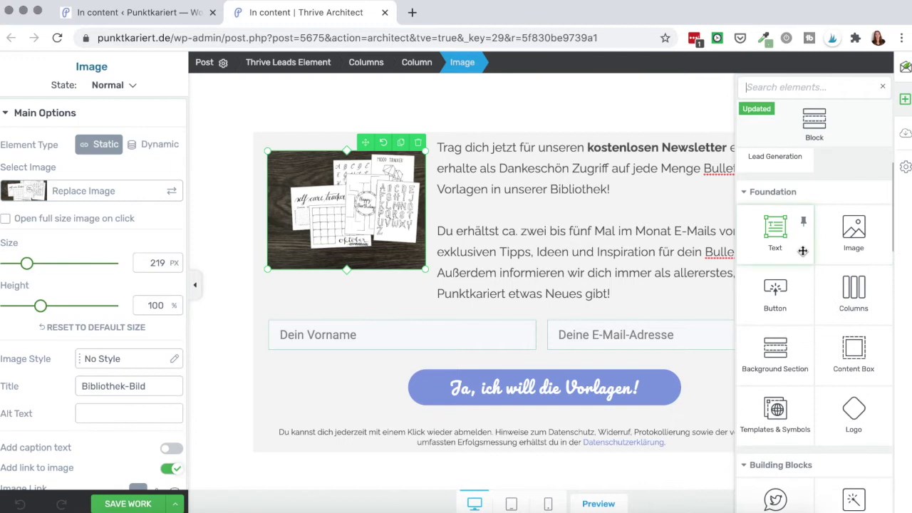
scroll(835, 242, "down", 10)
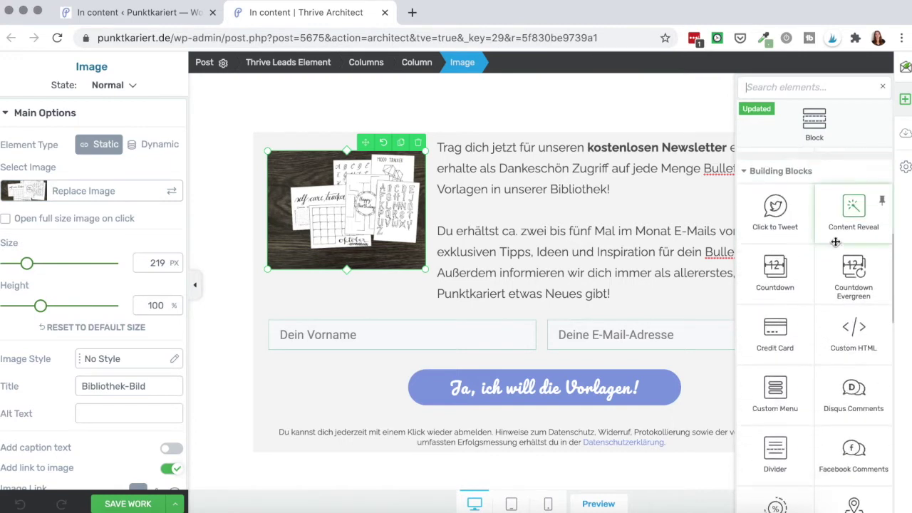
scroll(790, 311, "down", 2)
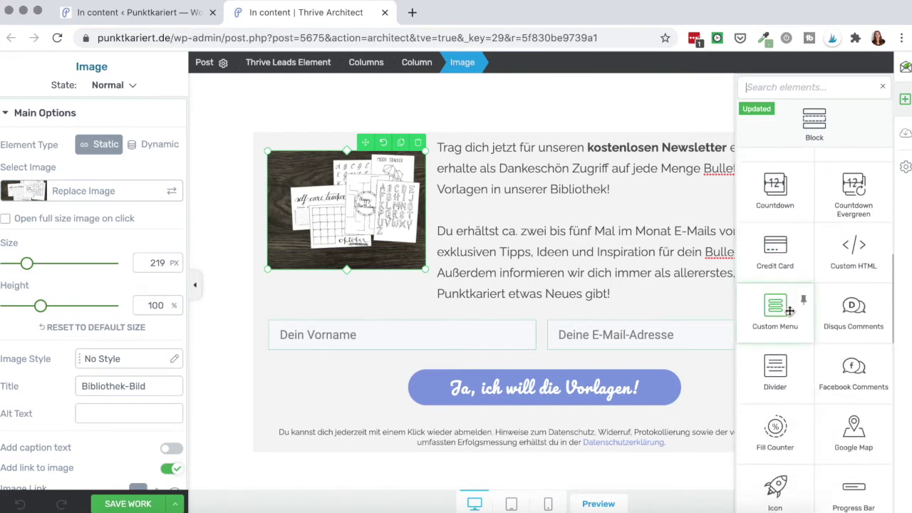
scroll(789, 311, "down", 2)
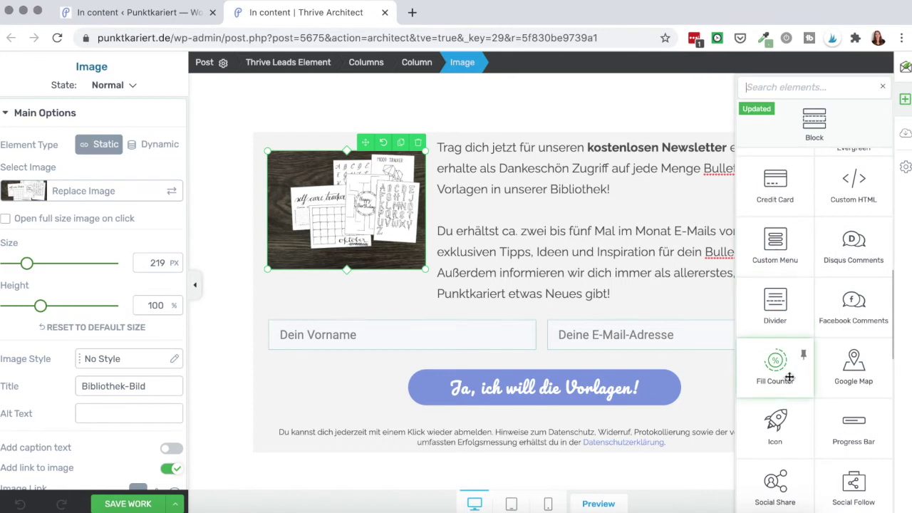
scroll(832, 423, "down", 1)
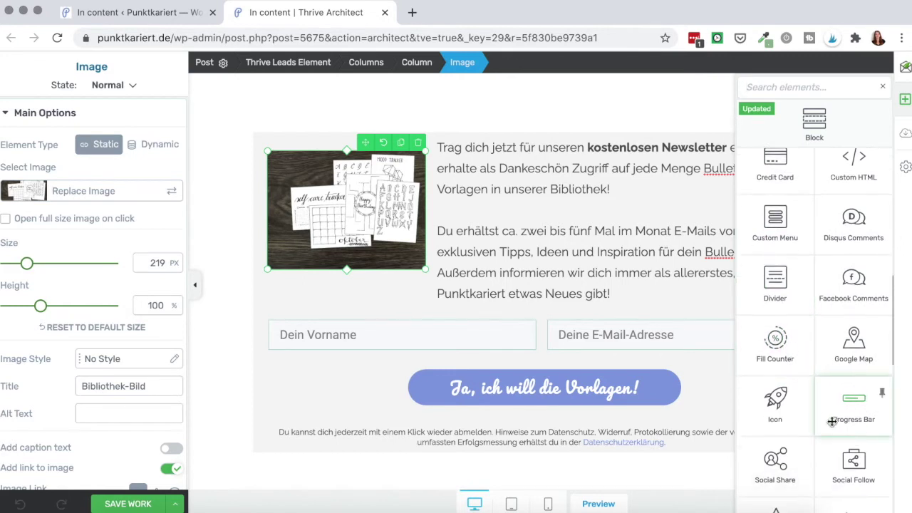
scroll(833, 422, "down", 8)
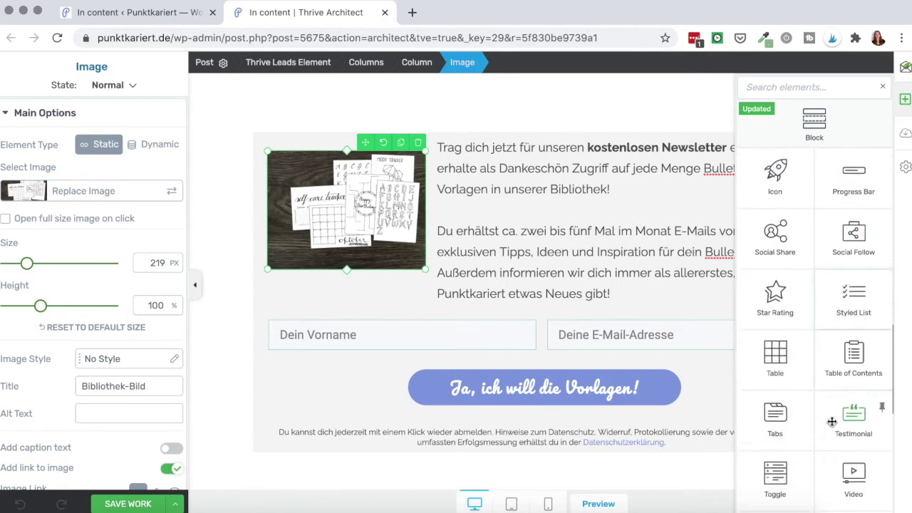
scroll(832, 423, "up", 10)
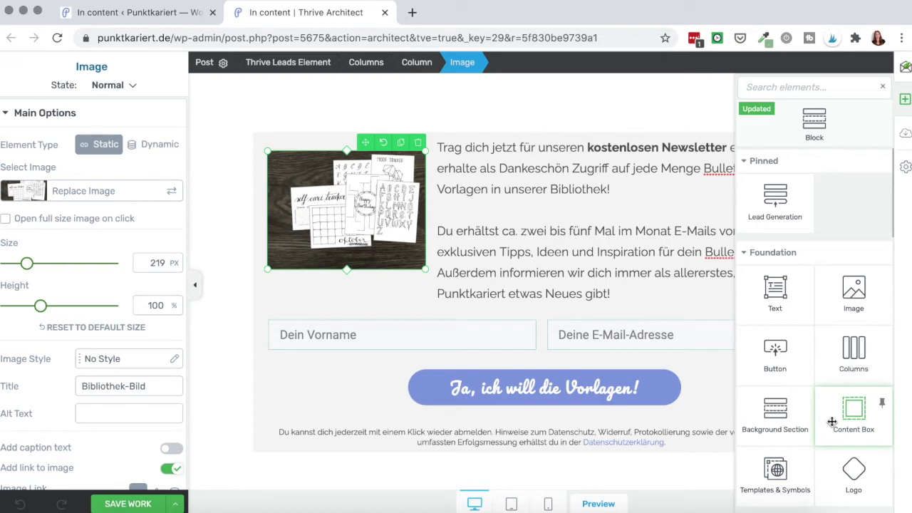
- Open the form template chooser and browse the available opt-in templates
left_click(905, 135)
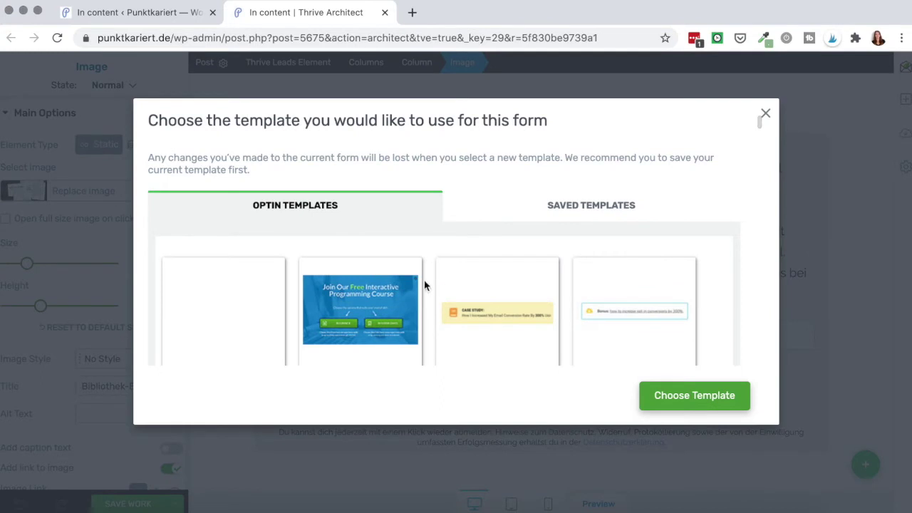
scroll(424, 285, "down", 3)
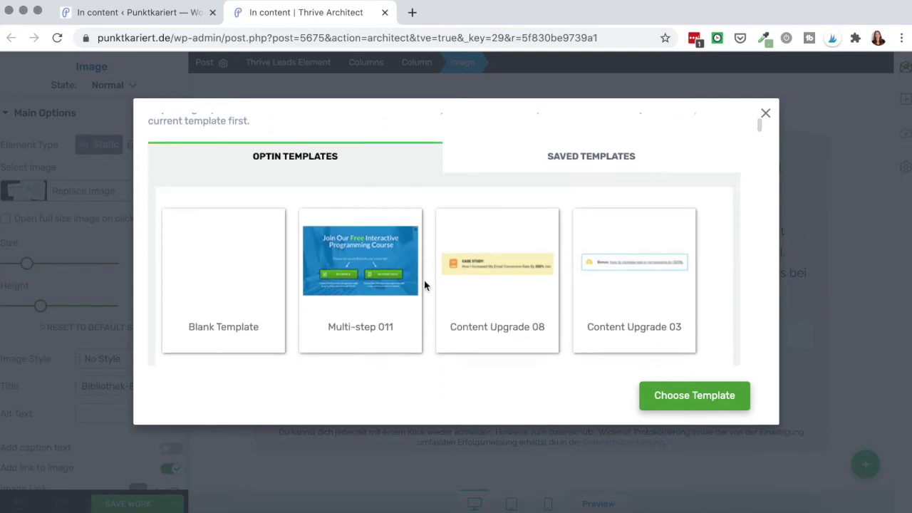
scroll(424, 279, "down", 5)
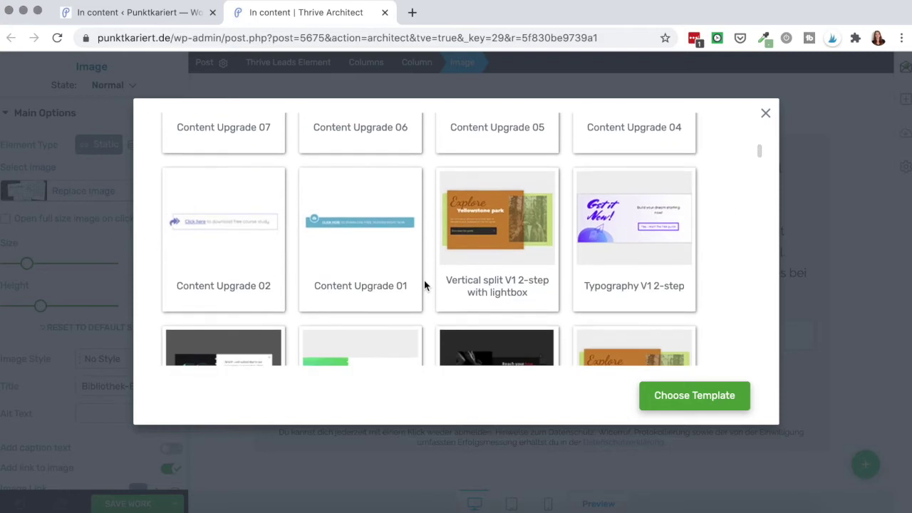
scroll(424, 285, "down", 1)
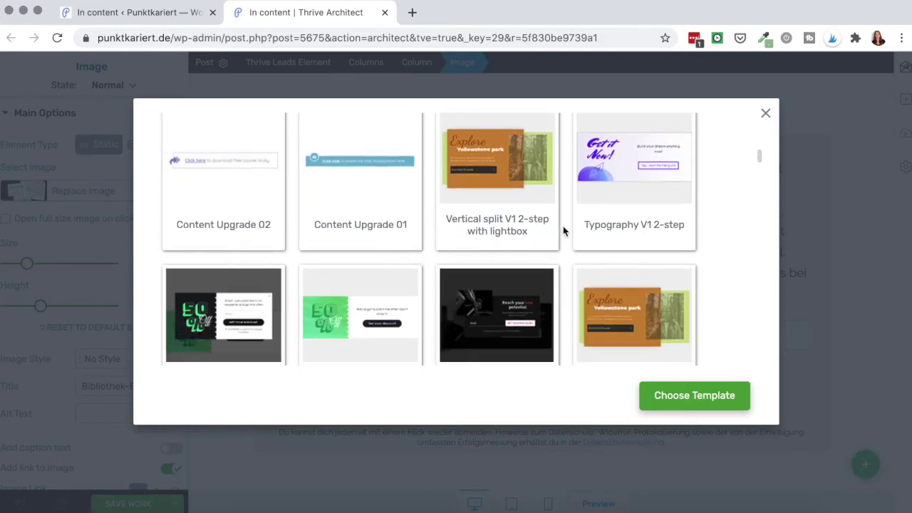
scroll(565, 231, "down", 3)
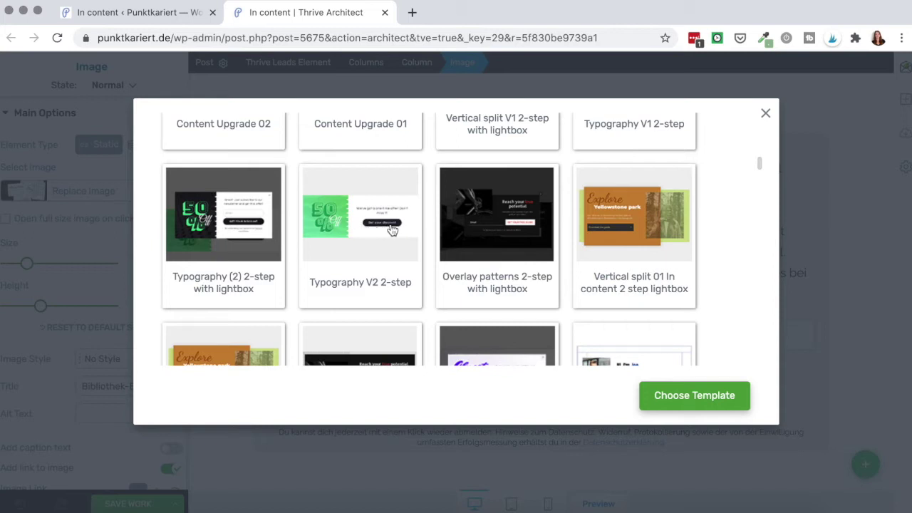
scroll(428, 235, "down", 2)
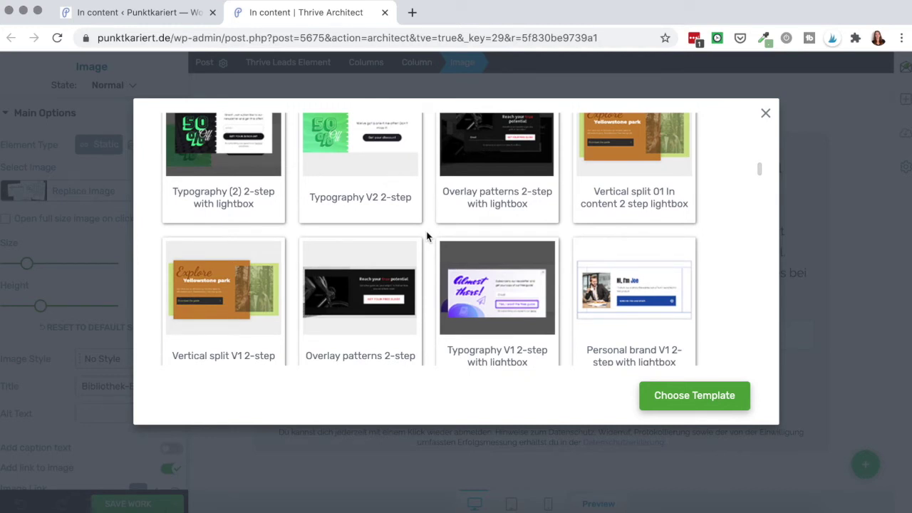
scroll(427, 237, "up", 1)
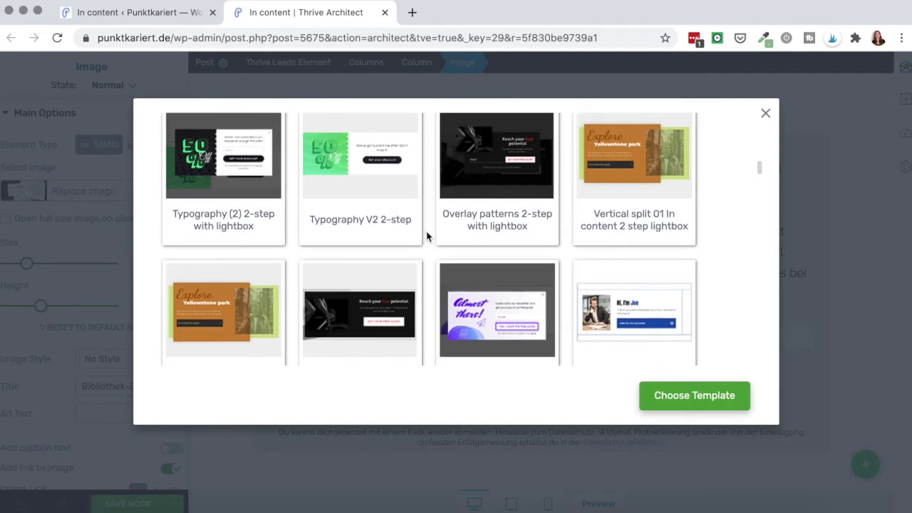
scroll(427, 237, "up", 2)
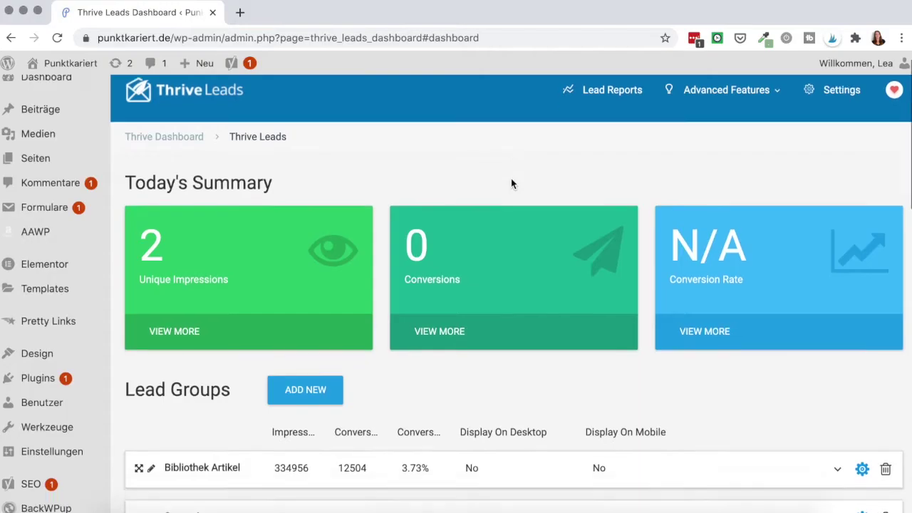
- Expand the Bibliothek Artikel lead group on the Thrive Leads dashboard to view its opt-in forms
scroll(511, 184, "down", 5)
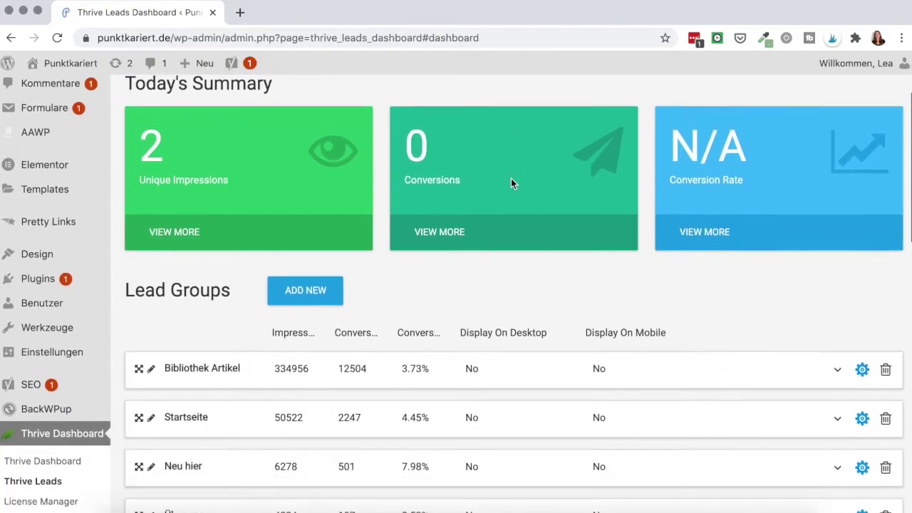
scroll(511, 179, "down", 1)
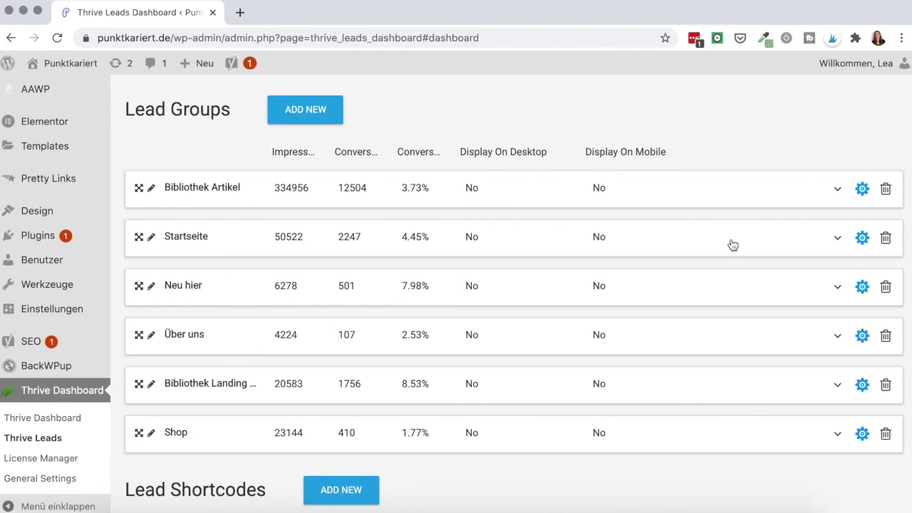
left_click(839, 190)
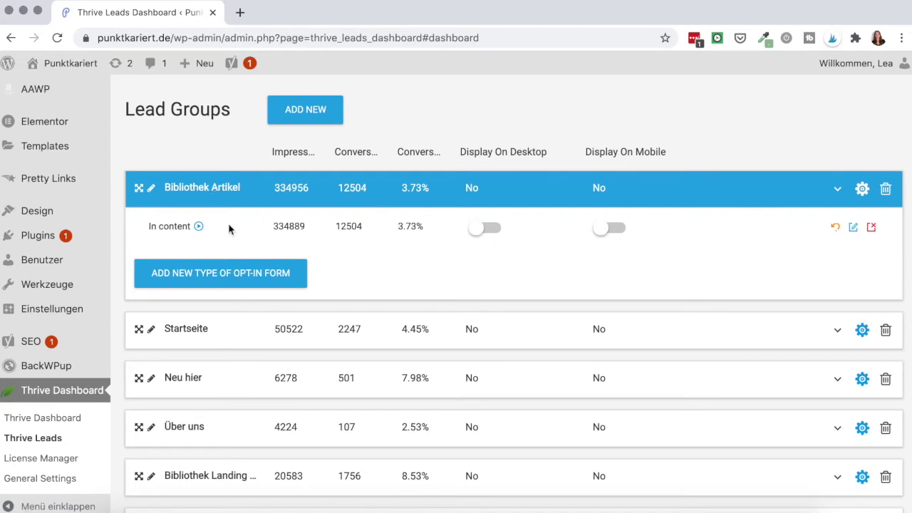
- Review the opt-in form types that can be added to the Bibliothek Artikel group, and close the selection without adding one
left_click(183, 278)
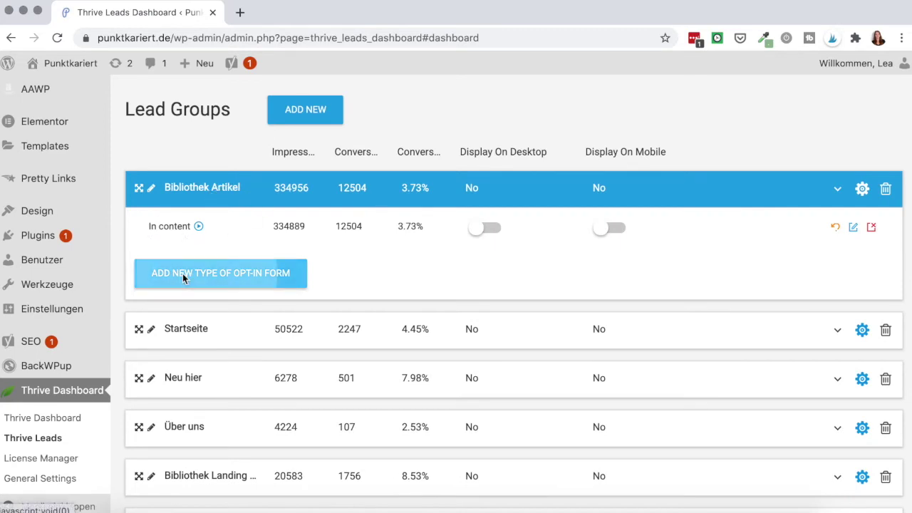
scroll(542, 249, "down", 3)
scroll(550, 247, "down", 2)
scroll(550, 247, "up", 5)
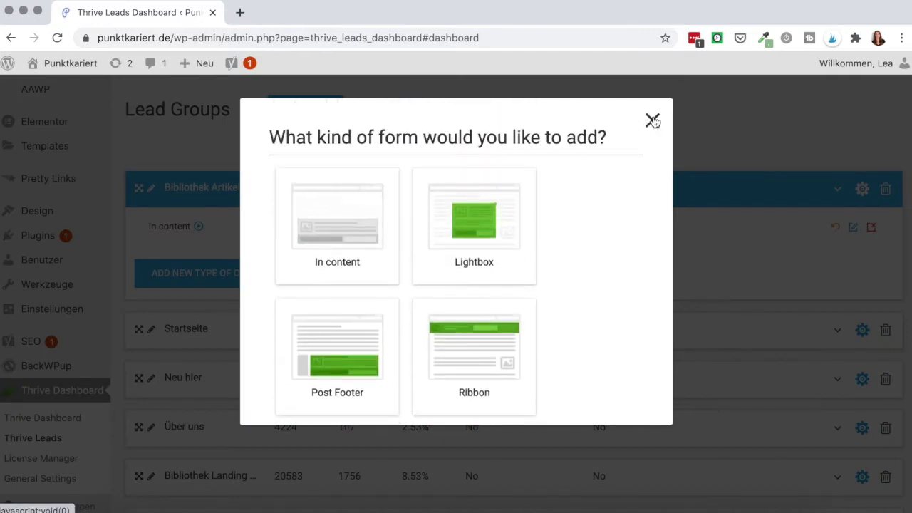
left_click(652, 120)
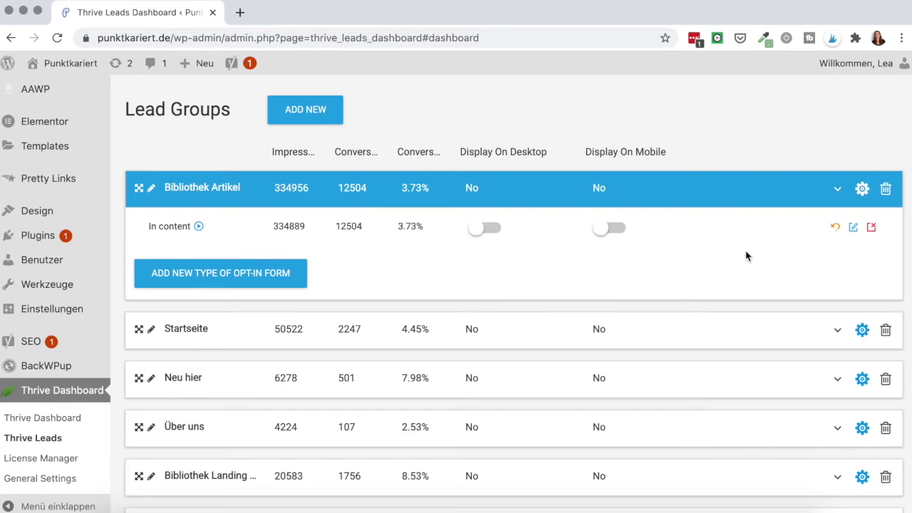
- Open the display settings of the Bibliothek Artikel lead group and review the basic display logic options
left_click(862, 189)
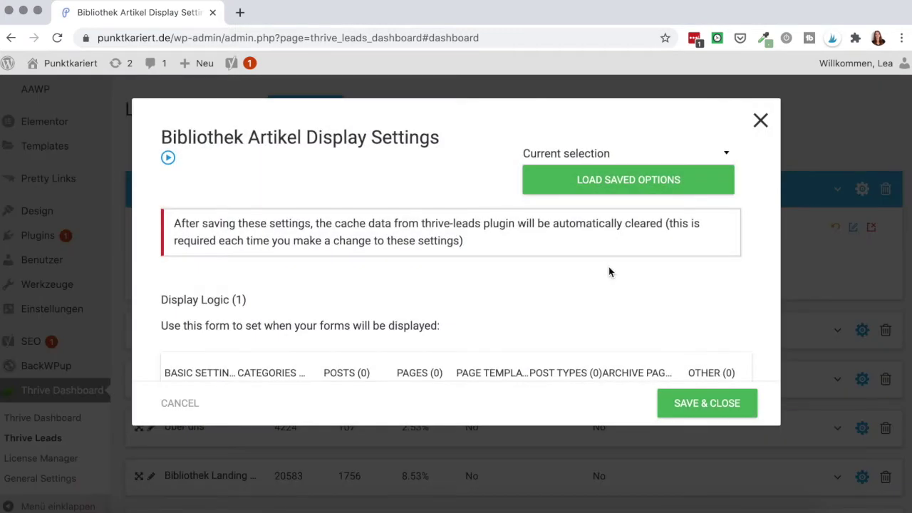
scroll(495, 262, "down", 3)
scroll(479, 283, "up", 1)
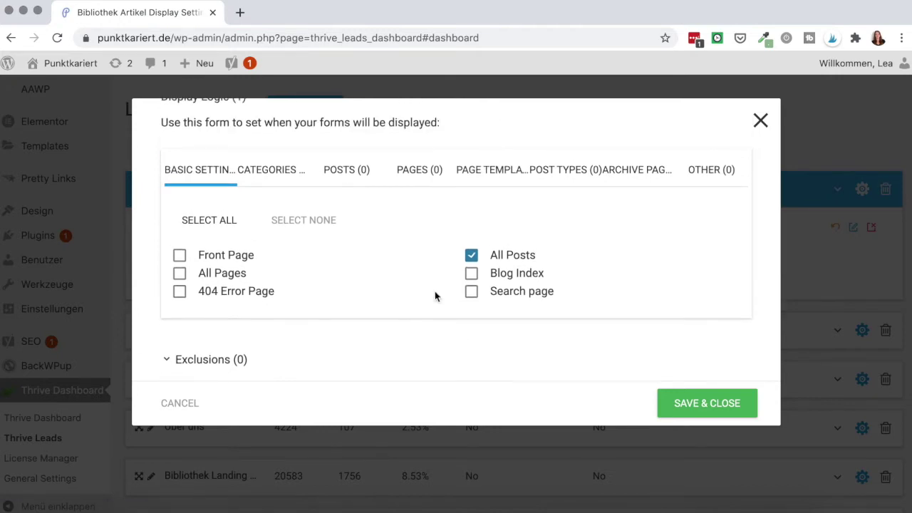
scroll(437, 295, "up", 1)
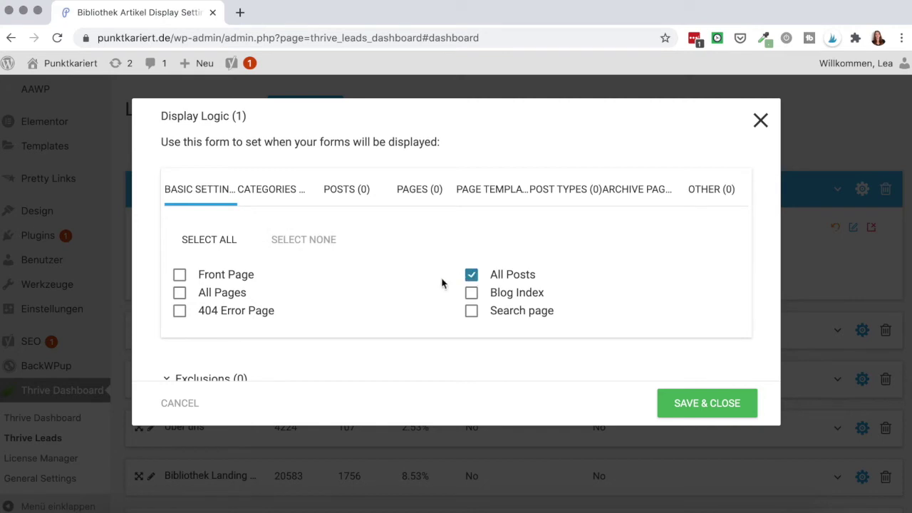
scroll(442, 284, "up", 1)
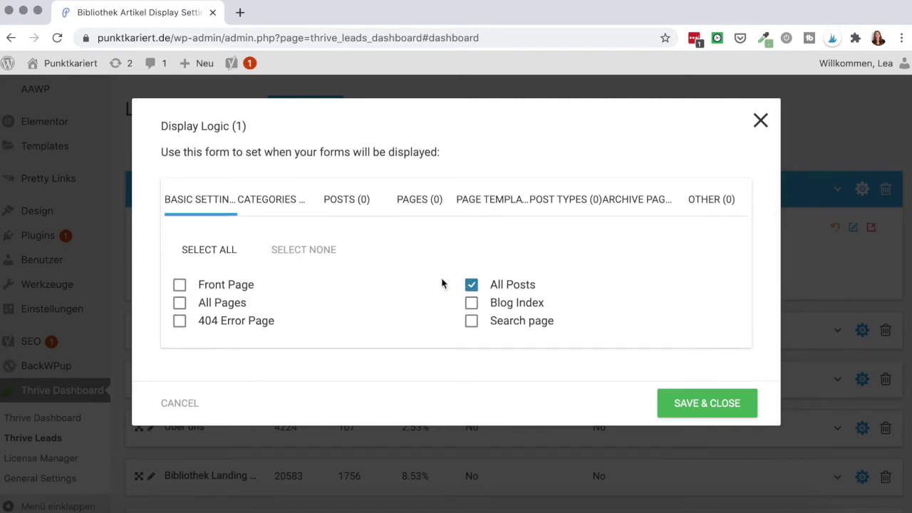
- Look through the category, post and page options of the display logic, and return to its basic settings
left_click(281, 197)
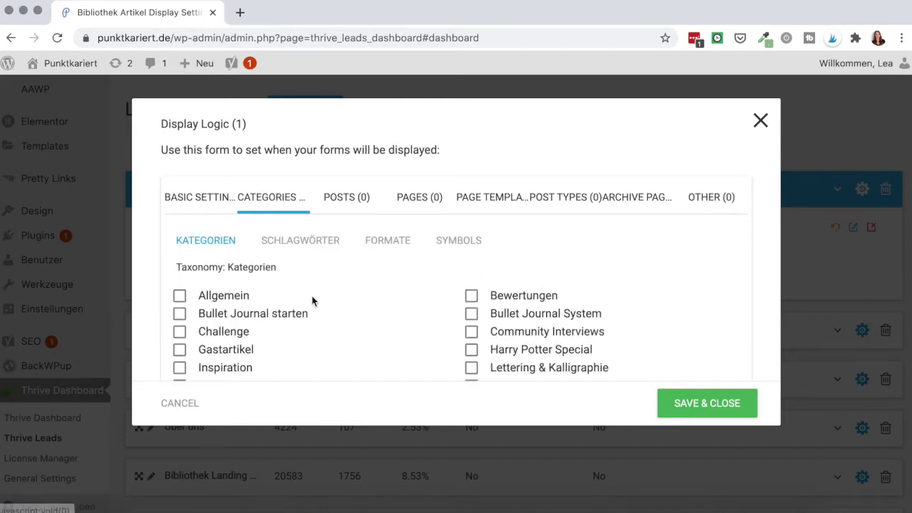
scroll(312, 301, "down", 3)
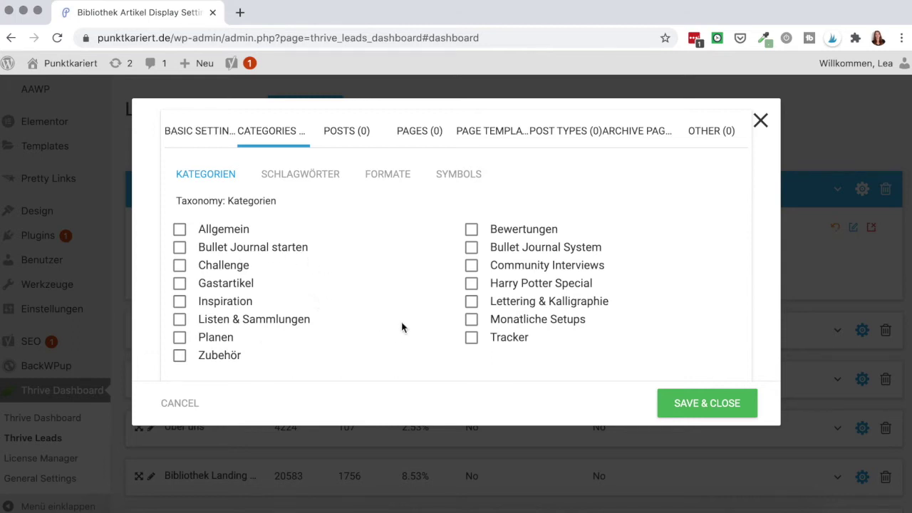
scroll(402, 327, "up", 2)
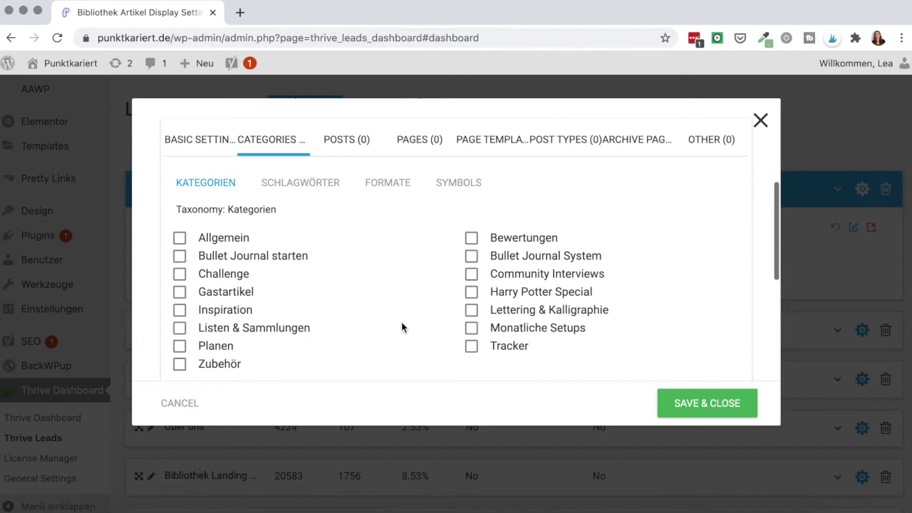
left_click(348, 148)
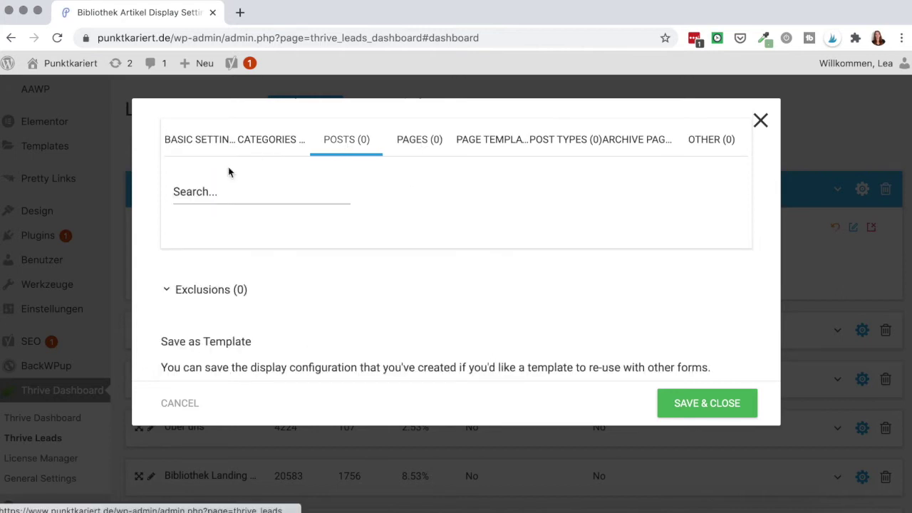
left_click(410, 146)
scroll(380, 287, "down", 1)
scroll(382, 287, "up", 2)
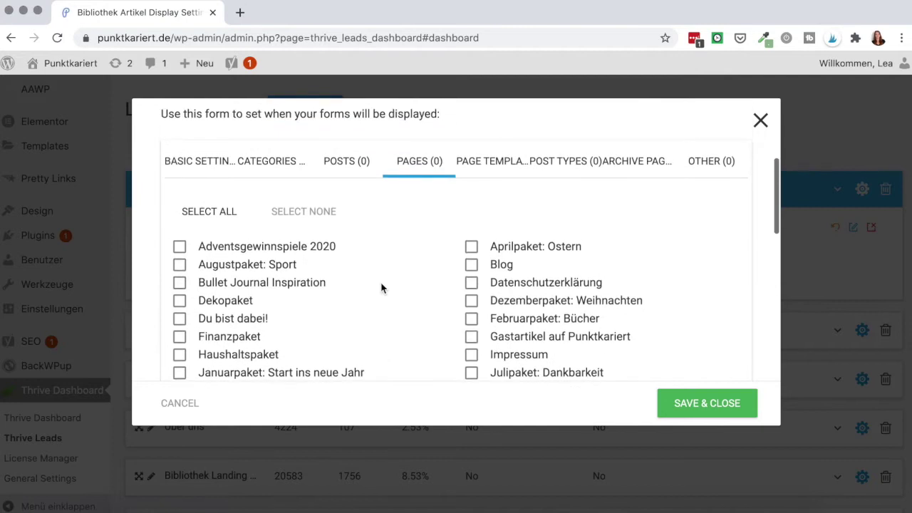
left_click(214, 178)
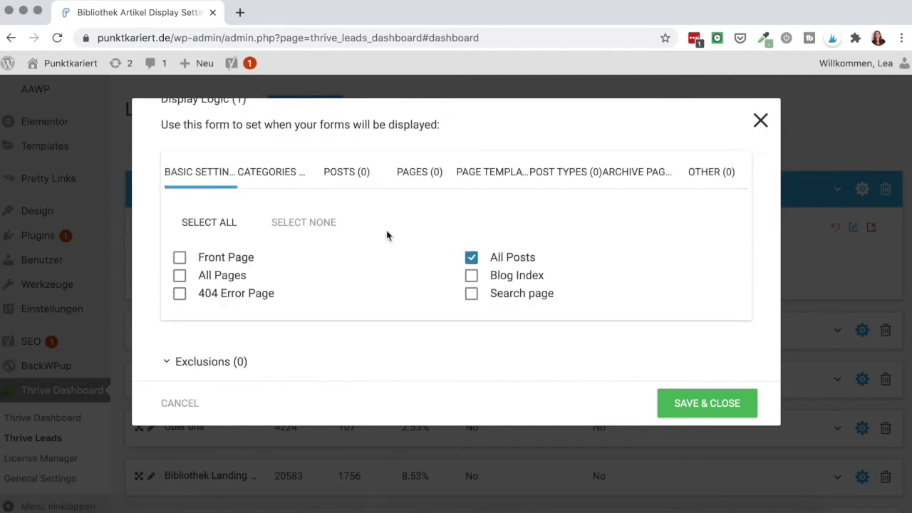
- Expand the exclusions to review where forms can be hidden, and close the display settings without saving
scroll(387, 236, "down", 2)
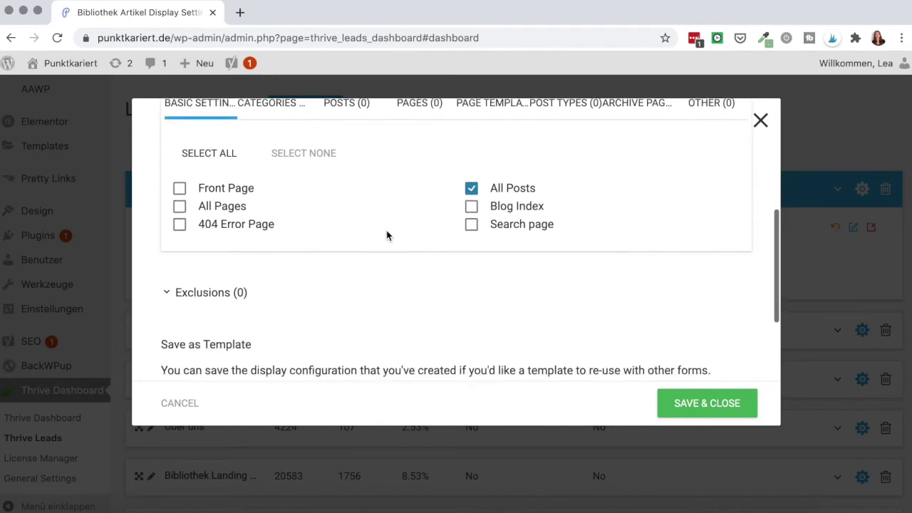
scroll(338, 271, "down", 1)
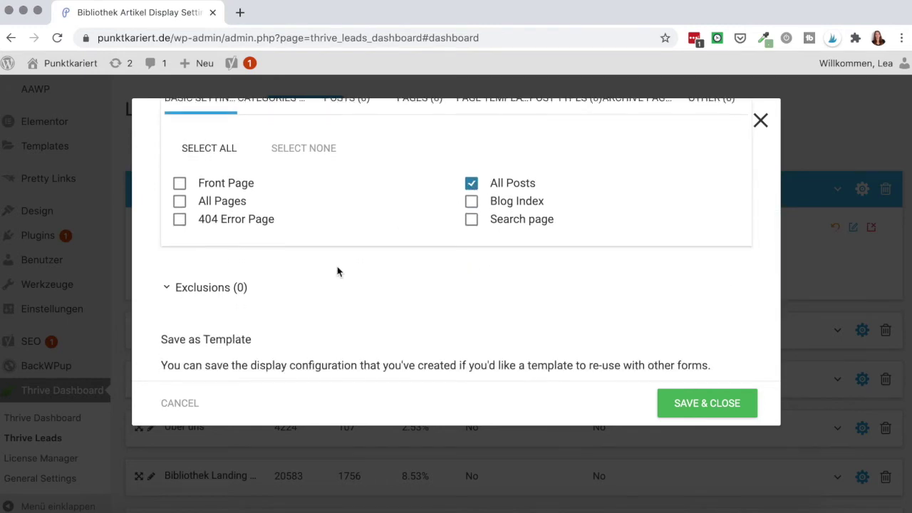
left_click(174, 263)
scroll(271, 299, "down", 3)
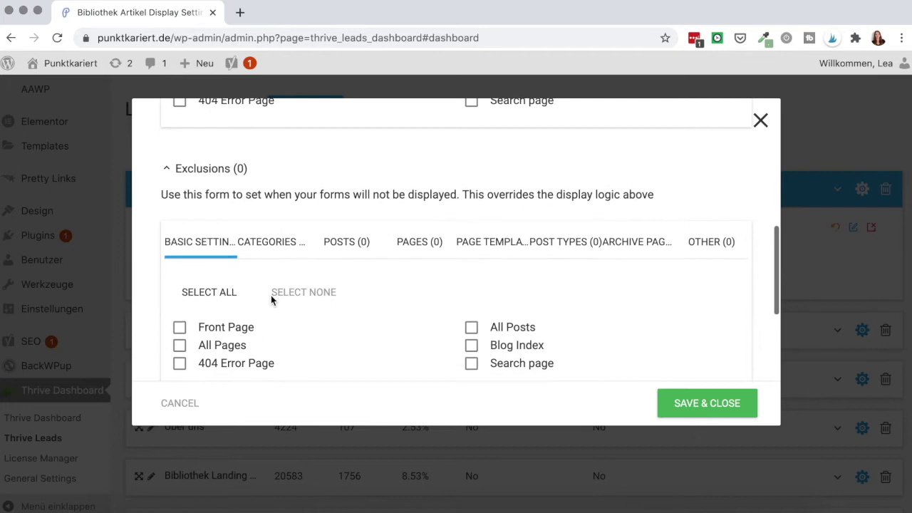
scroll(271, 300, "down", 1)
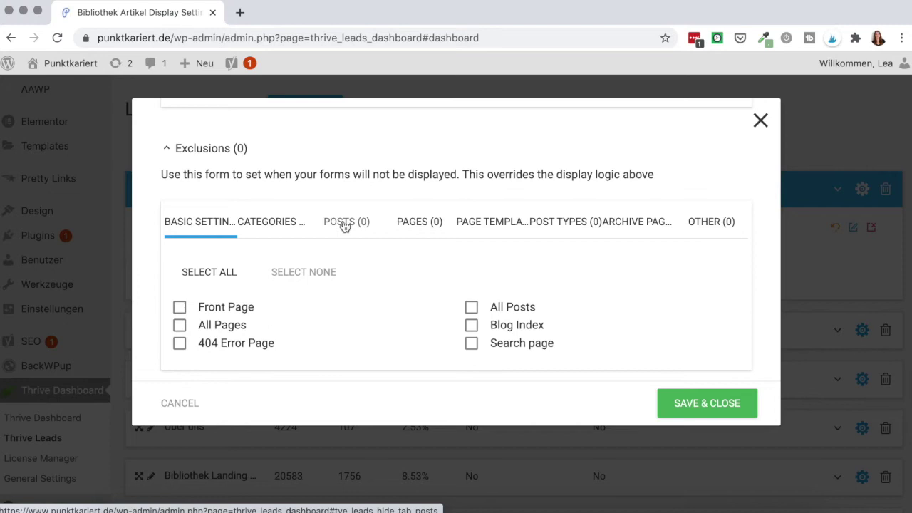
scroll(343, 226, "up", 1)
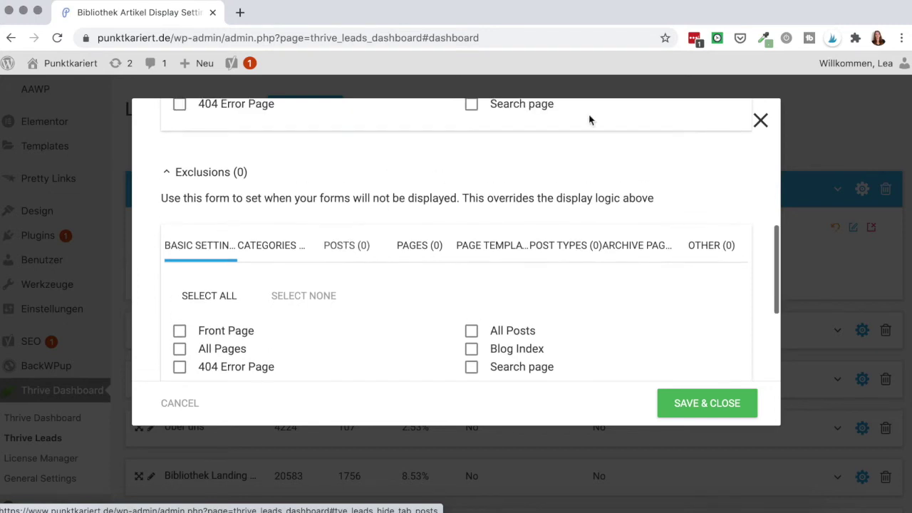
left_click(760, 121)
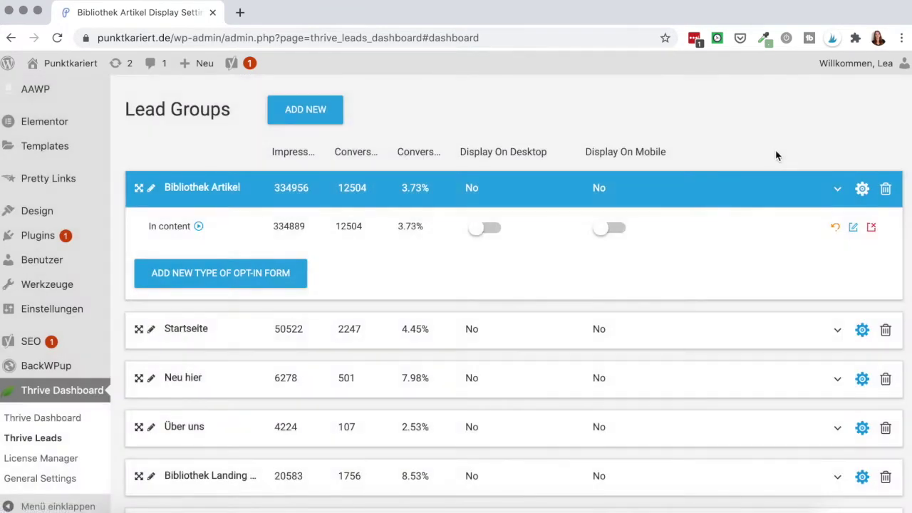
- Examine the other lead groups, the Lead Shortcodes and the ThriveBoxes sections of the Thrive Leads dashboard
scroll(554, 242, "down", 5)
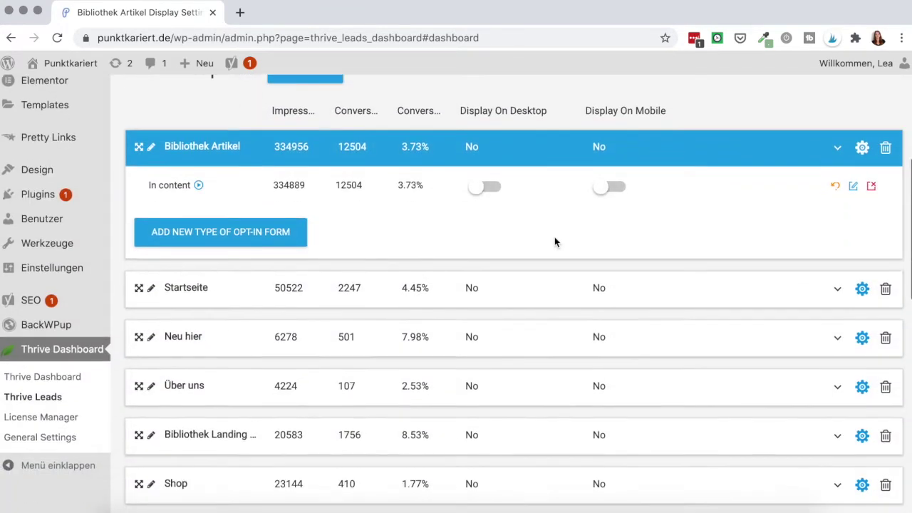
scroll(556, 243, "down", 1)
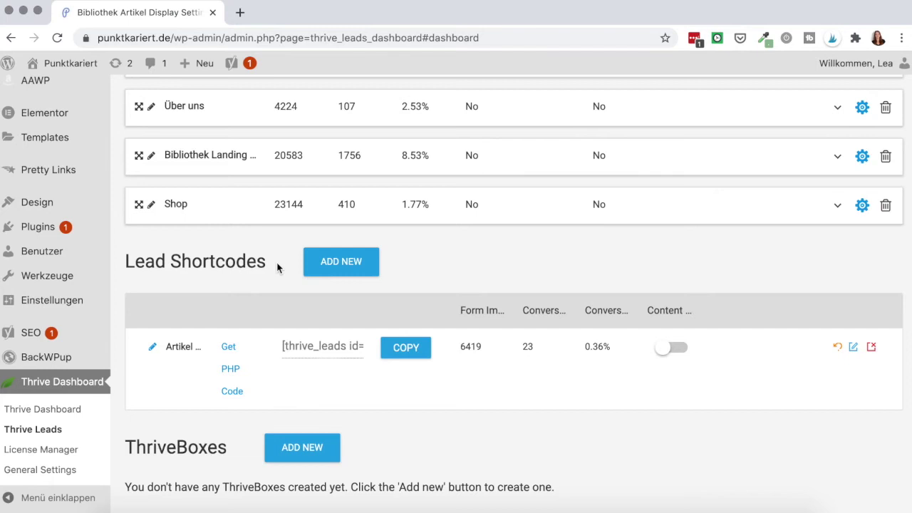
scroll(278, 267, "down", 1)
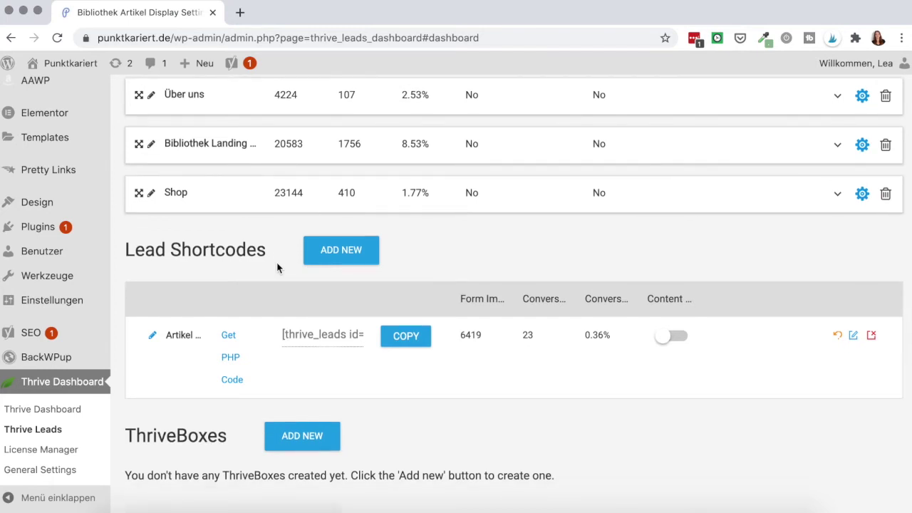
scroll(278, 267, "up", 5)
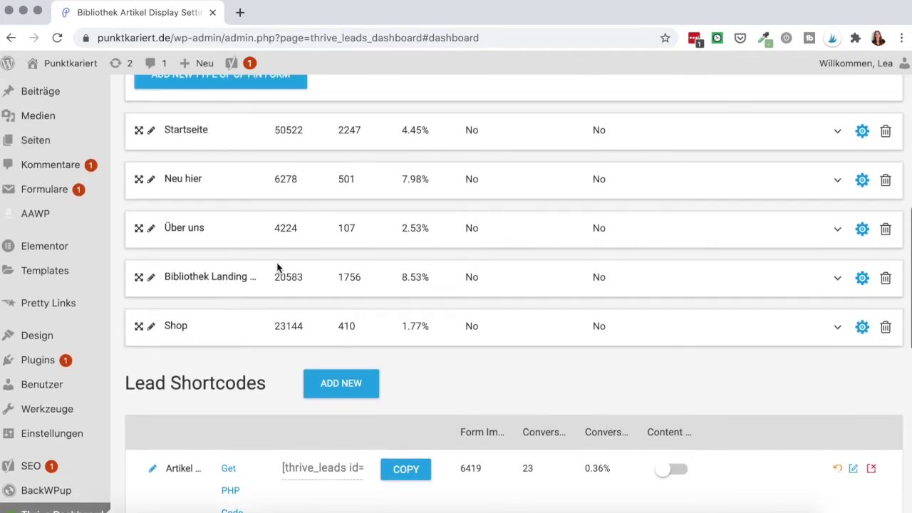
scroll(402, 265, "down", 5)
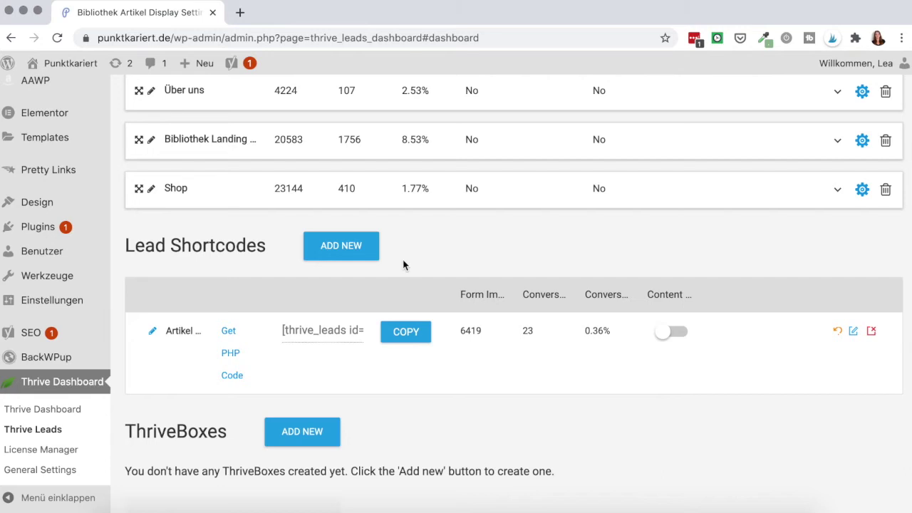
scroll(402, 265, "up", 3)
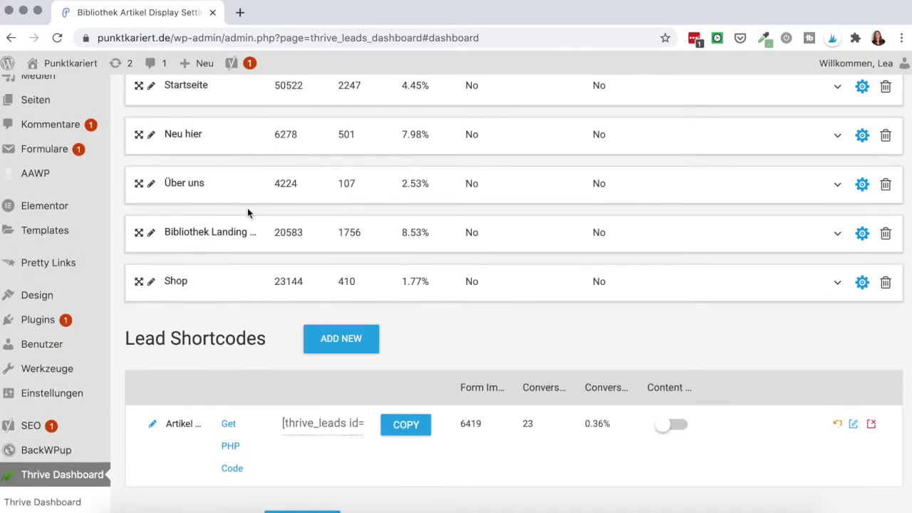
scroll(247, 213, "down", 2)
scroll(258, 254, "down", 1)
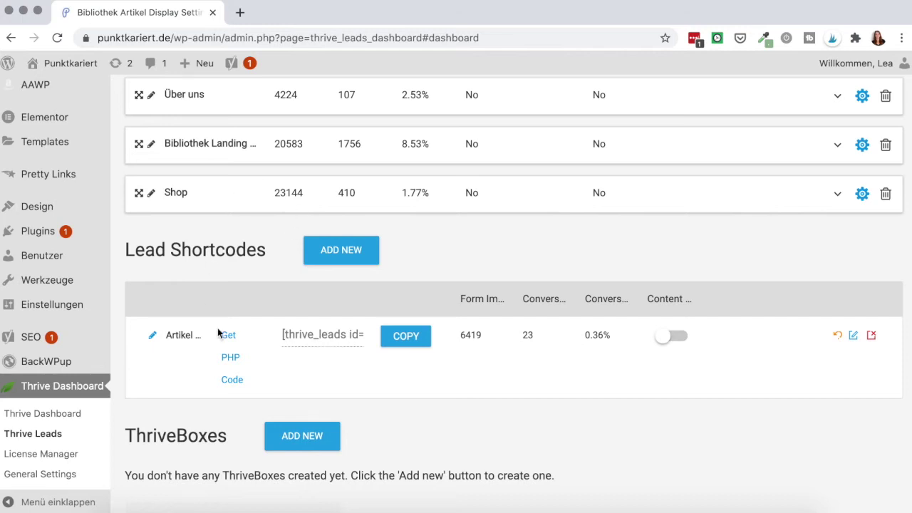
scroll(288, 306, "up", 5)
scroll(290, 309, "down", 2)
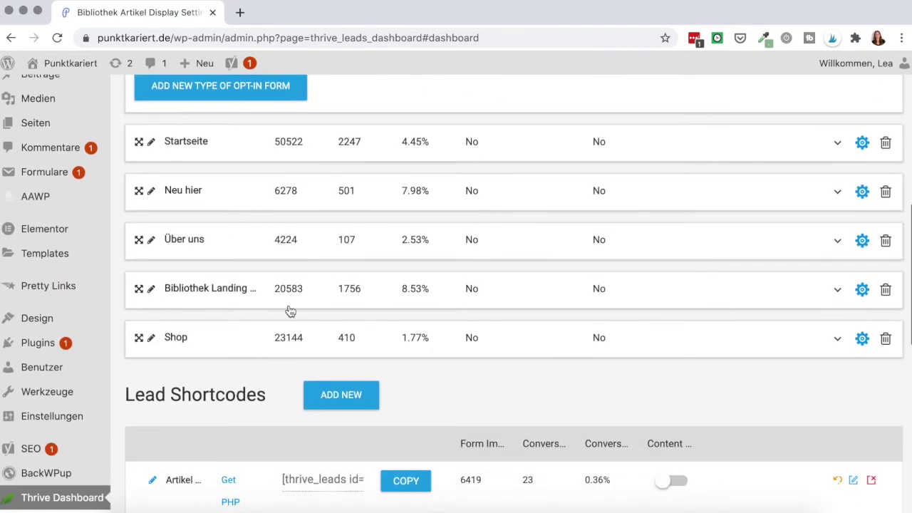
scroll(290, 311, "down", 1)
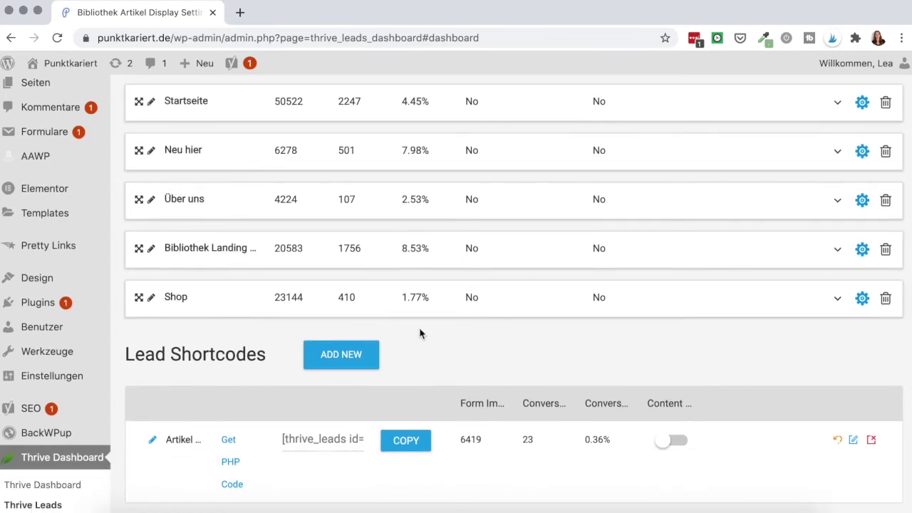
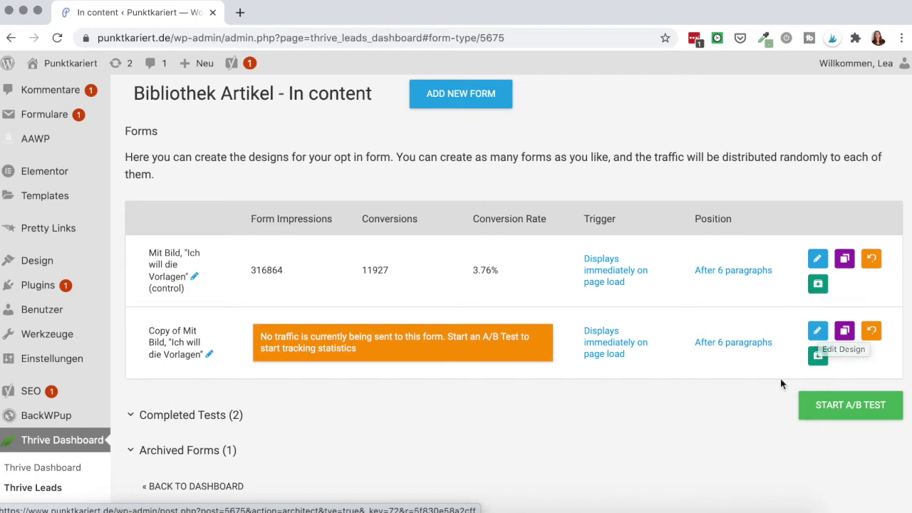
- Review the form variants of the Bibliothek Artikel in-content form type and expand its completed A/B tests
scroll(780, 378, "down", 1)
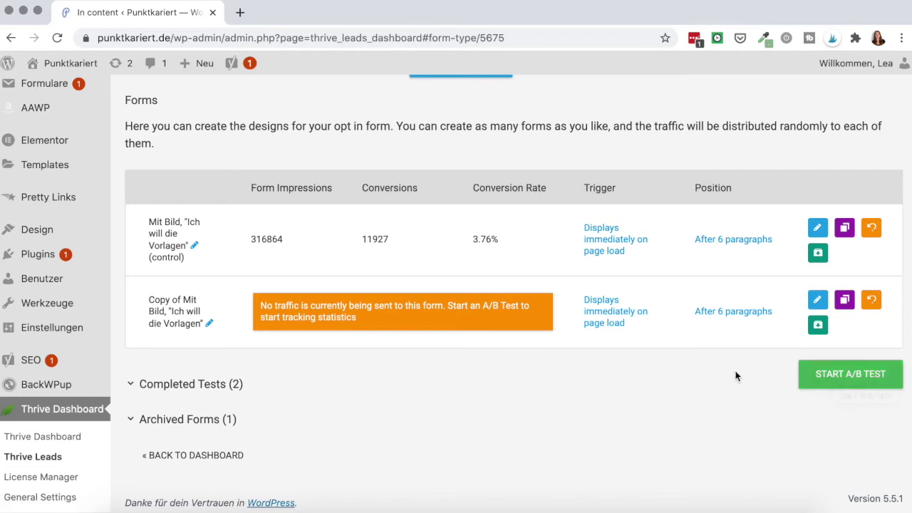
scroll(736, 376, "down", 1)
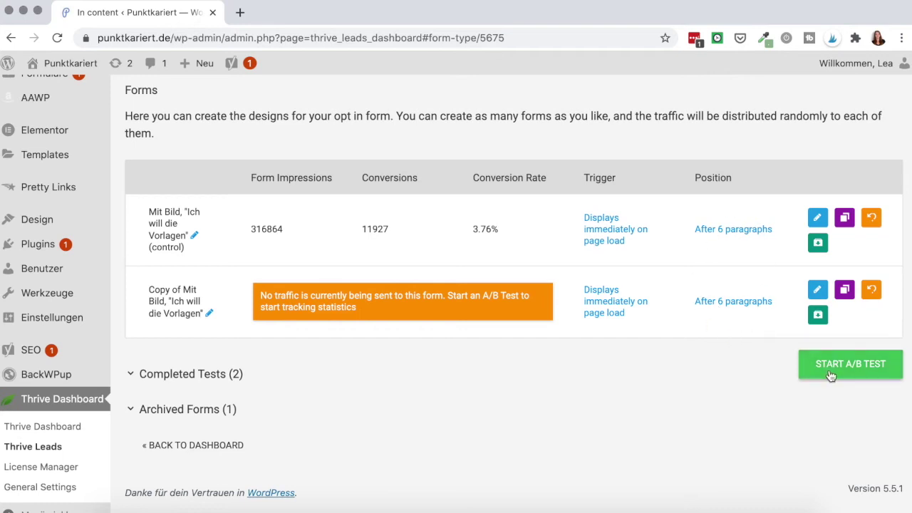
scroll(643, 366, "up", 1)
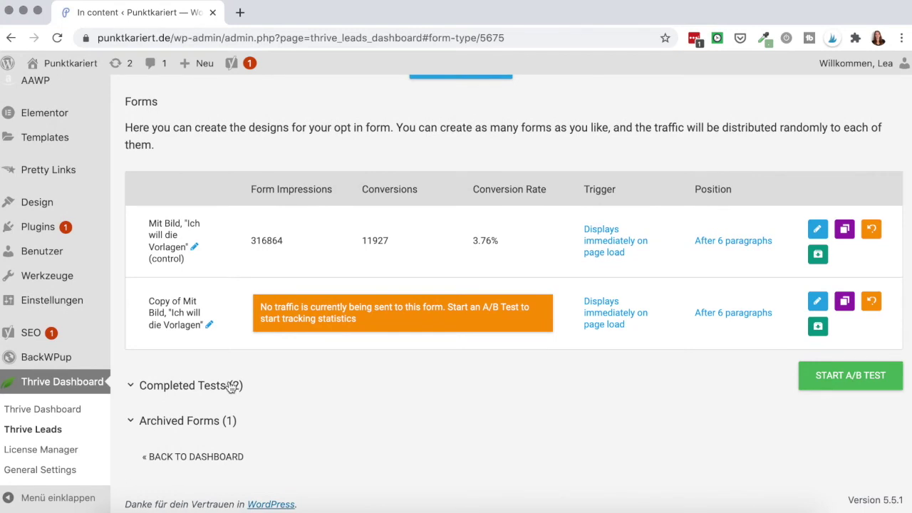
left_click(230, 383)
scroll(231, 386, "down", 1)
scroll(354, 351, "down", 2)
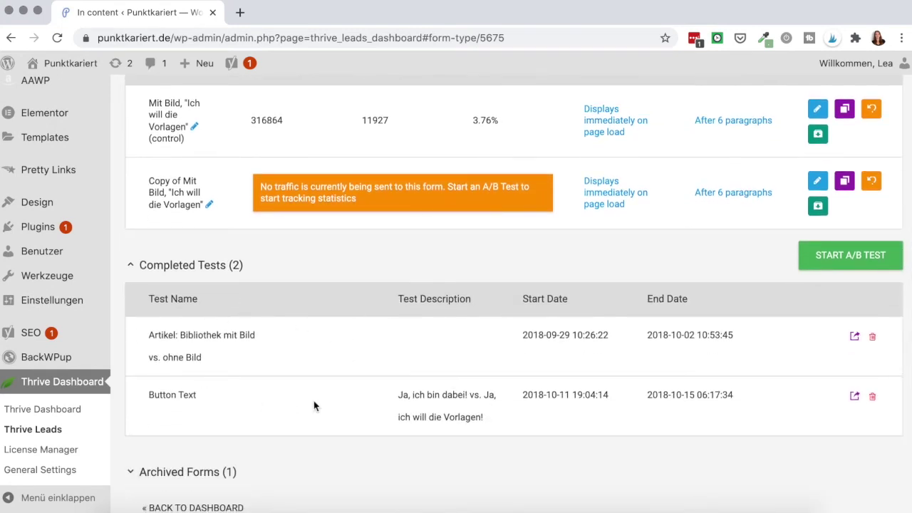
- Open the completed test "Artikel: Bibliothek mit Bild vs. ohne Bild" and examine its conversion rate graph and the figures for each variant
left_click(855, 335)
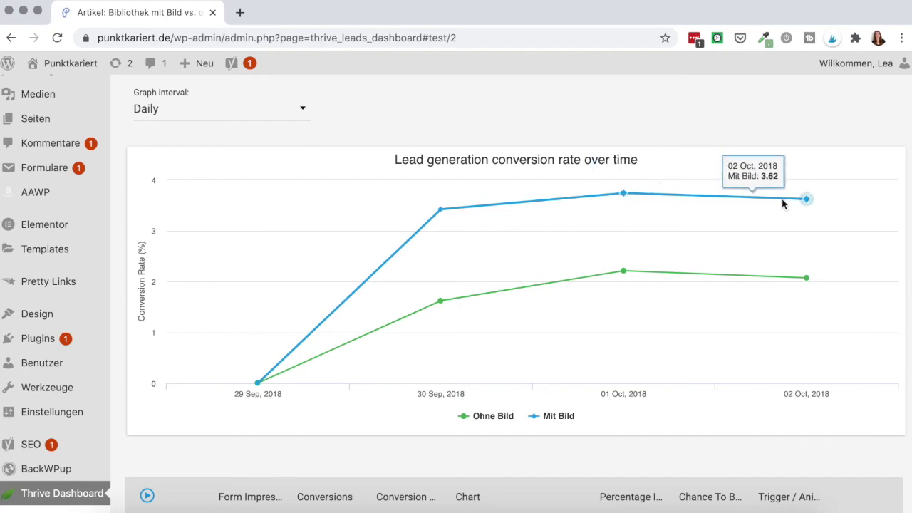
scroll(789, 201, "down", 1)
scroll(789, 201, "down", 4)
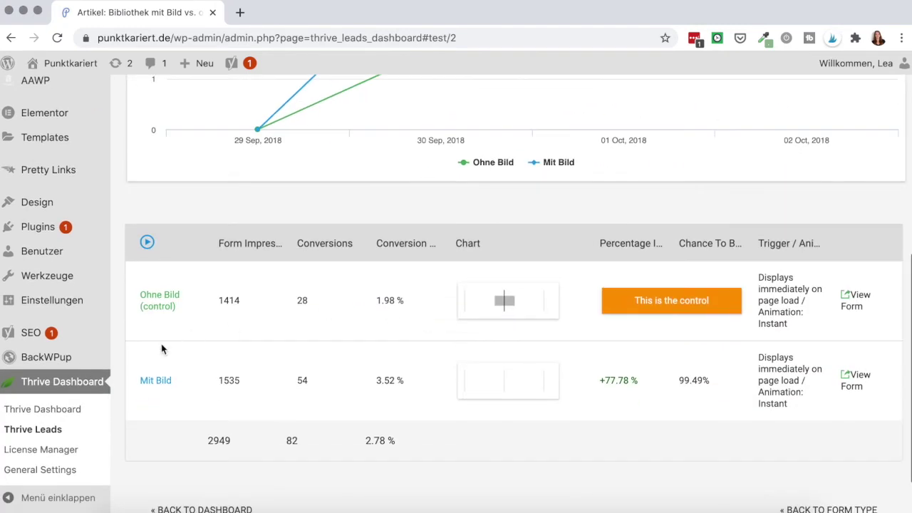
left_click_drag(216, 301, 241, 300)
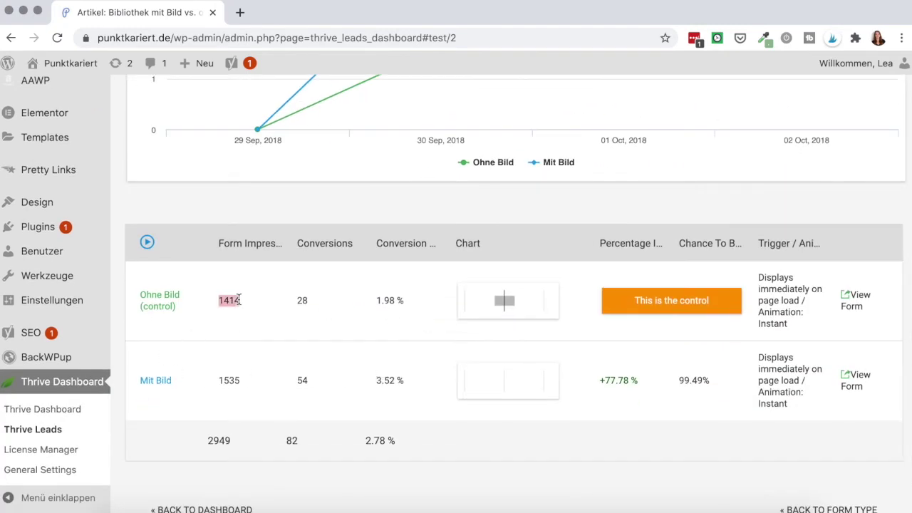
left_click(303, 300)
scroll(370, 382, "up", 5)
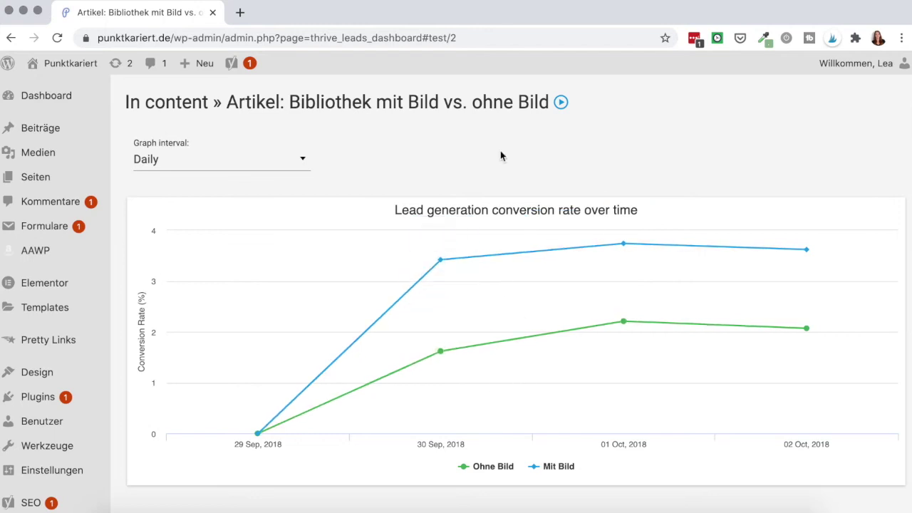
scroll(501, 156, "down", 1)
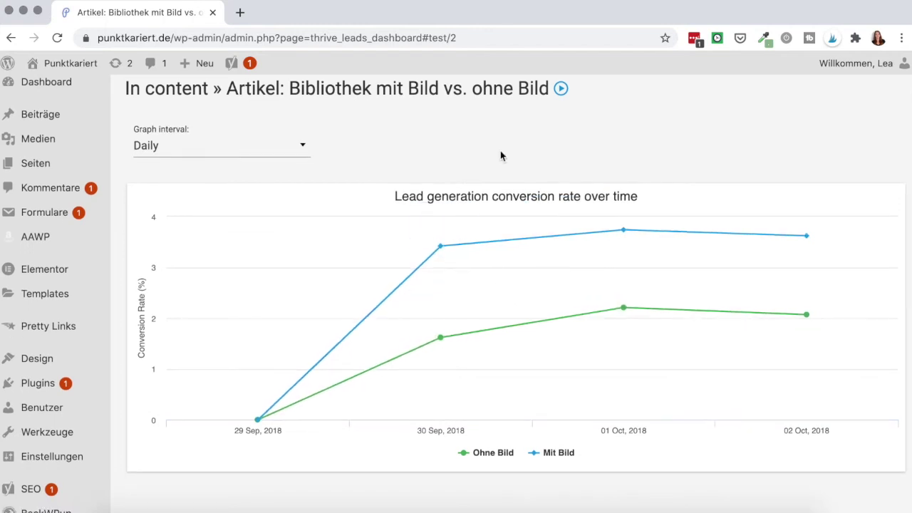
- Go from the A/B test results to the lead reports and review the available report types, keeping the Conversion Report selected
scroll(500, 151, "down", 1)
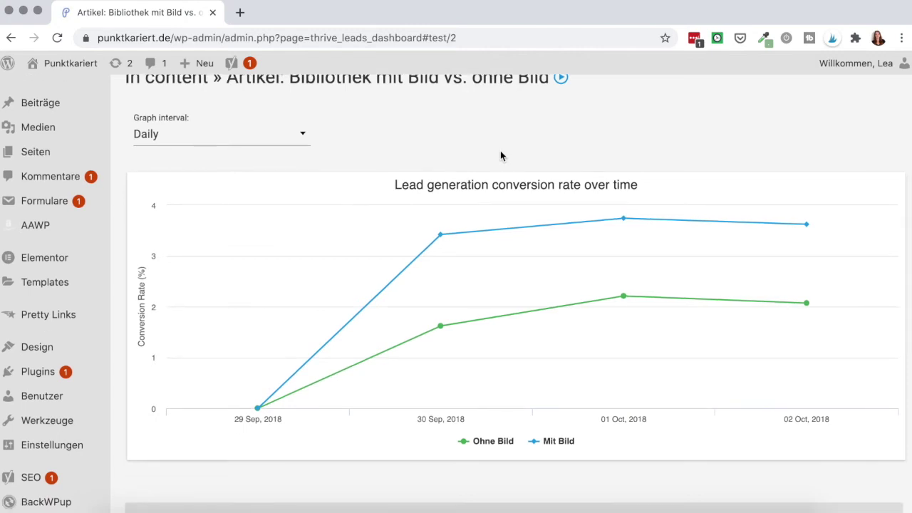
scroll(500, 155, "up", 2)
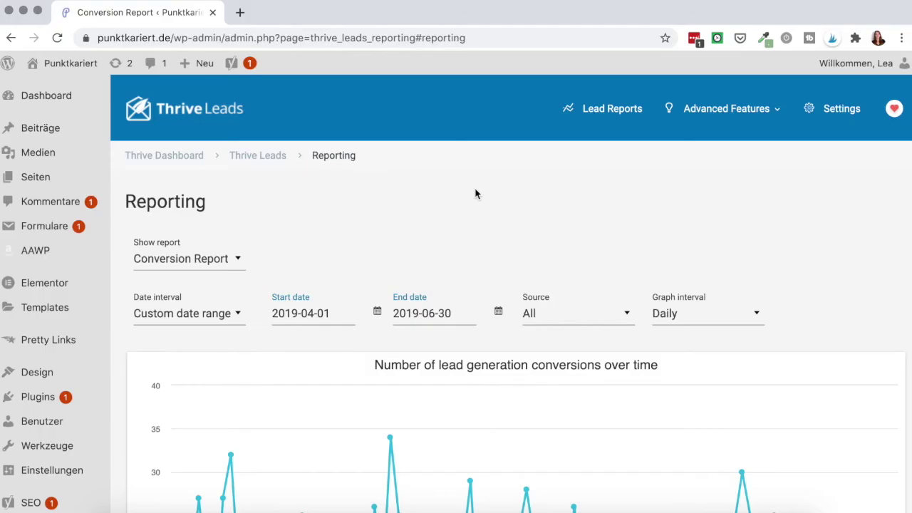
scroll(235, 236, "down", 1)
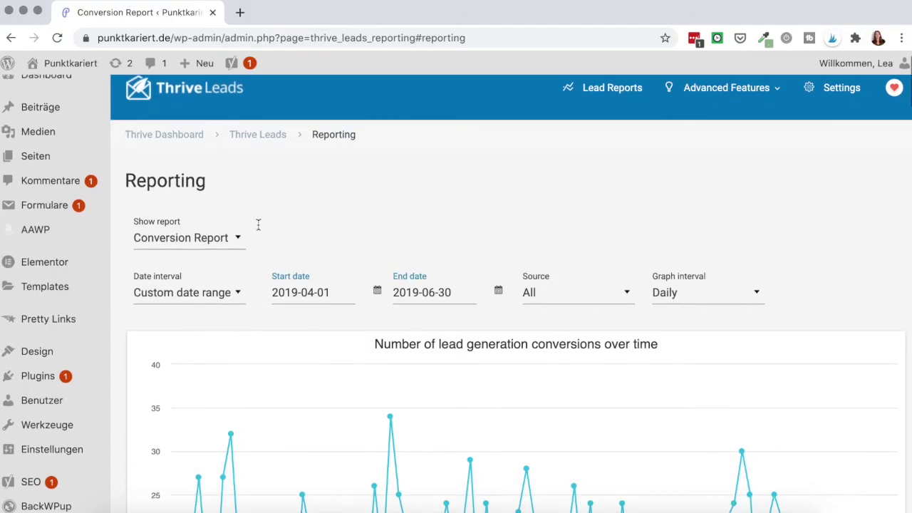
left_click(204, 240)
scroll(210, 336, "down", 2)
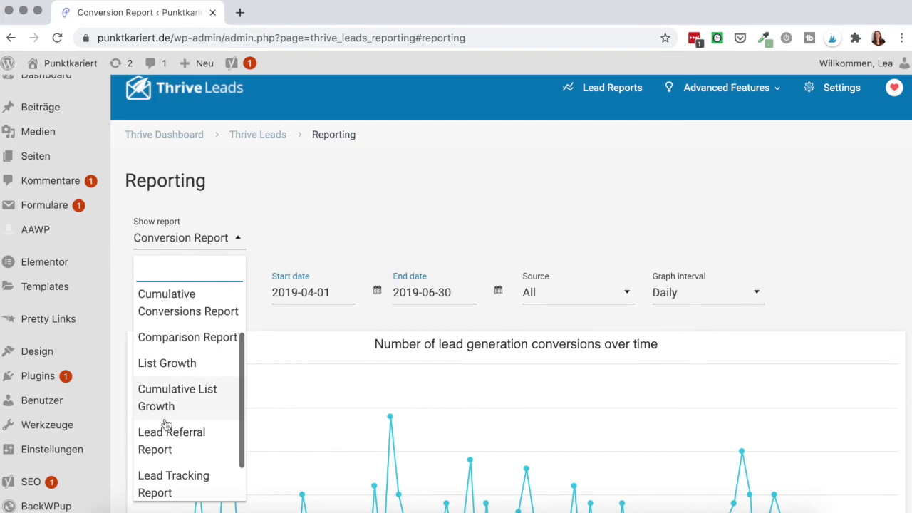
scroll(175, 436, "down", 1)
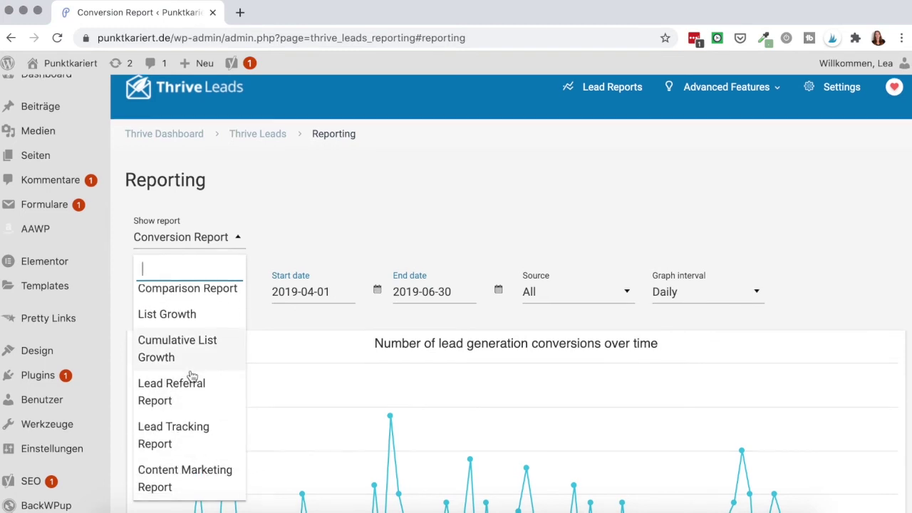
scroll(191, 376, "down", 1)
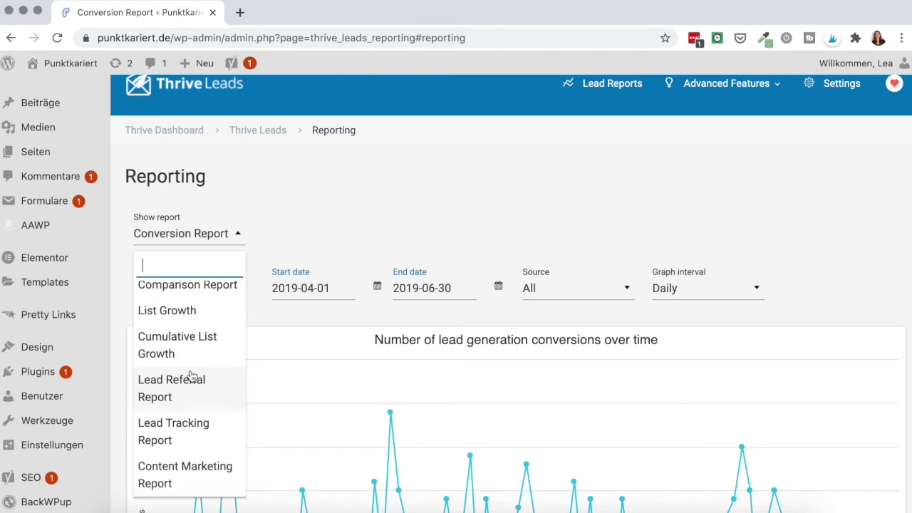
left_click(401, 207)
- Examine the Conversion Report graph of lead generation conversions over time and its legend of lead groups
scroll(401, 209, "down", 1)
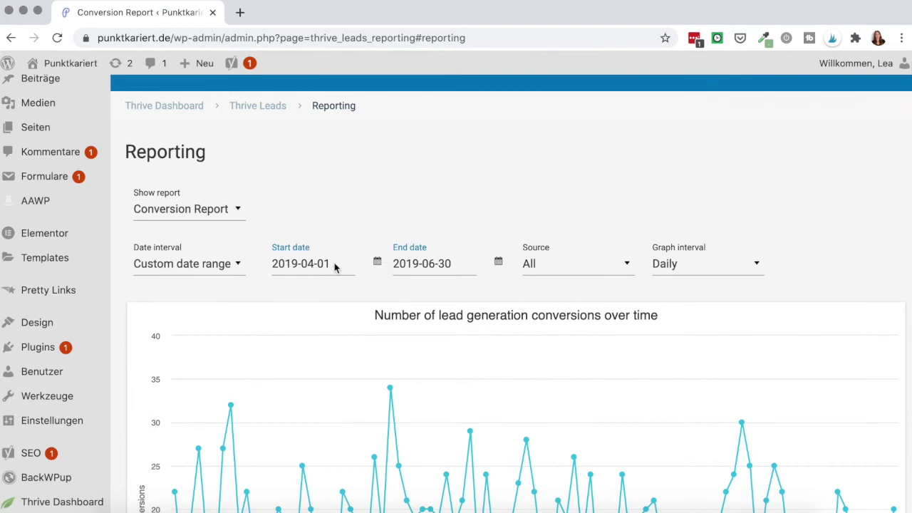
scroll(334, 267, "down", 5)
scroll(334, 268, "up", 3)
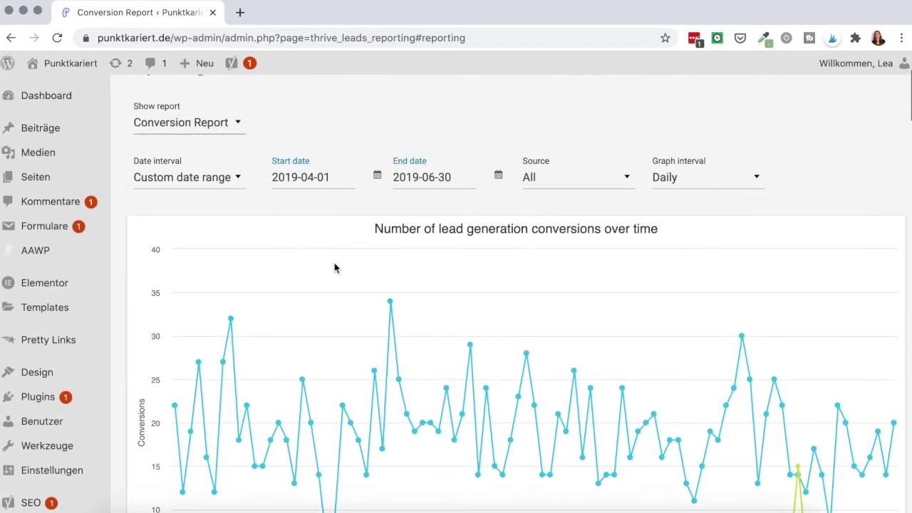
scroll(350, 256, "down", 4)
scroll(350, 253, "down", 1)
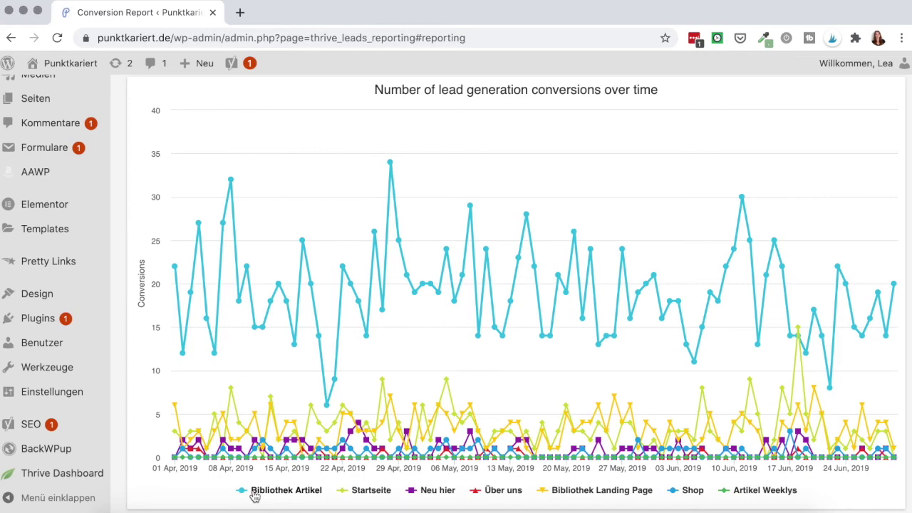
scroll(300, 265, "up", 5)
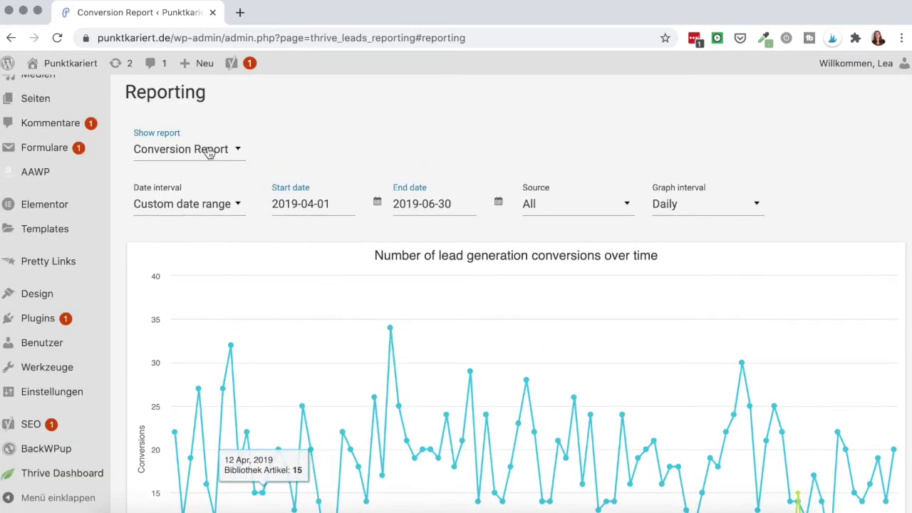
- Switch the displayed report to the Content Marketing Report and bring its table of sources into view
left_click(208, 151)
scroll(179, 320, "down", 3)
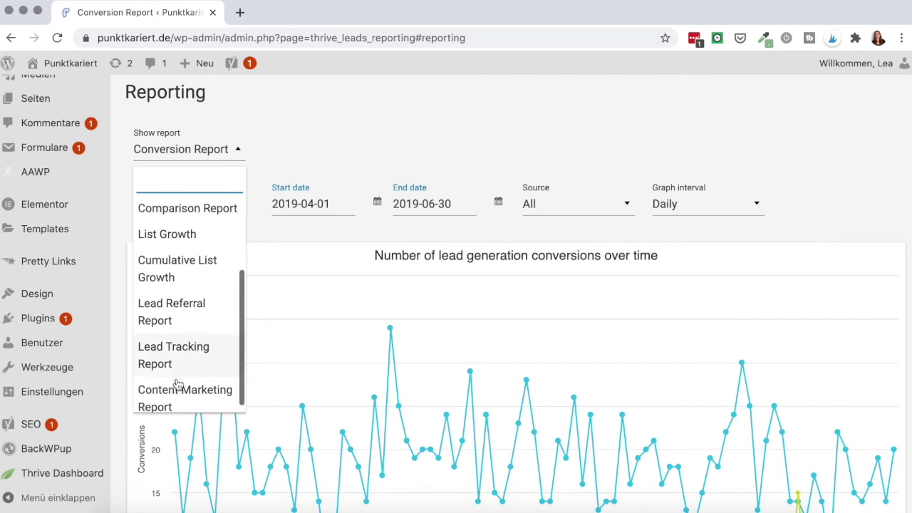
scroll(178, 385, "down", 1)
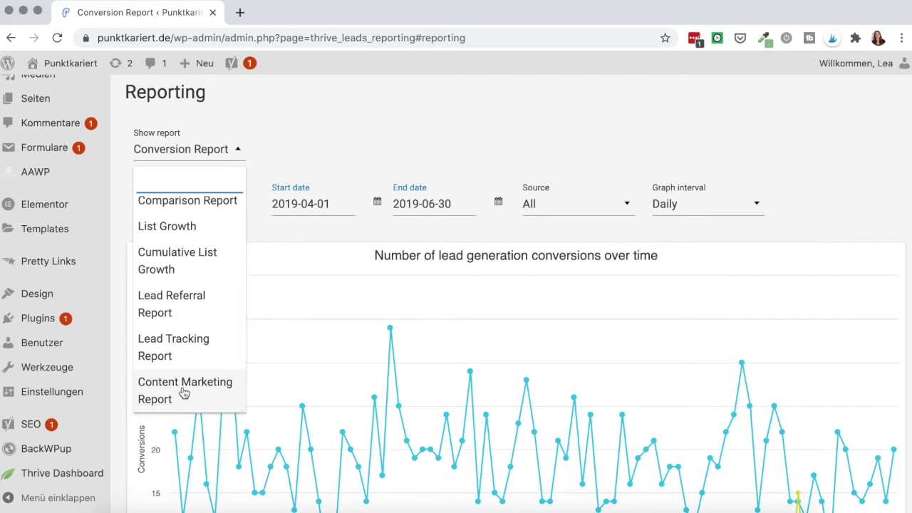
left_click(184, 393)
scroll(378, 270, "down", 2)
scroll(452, 280, "down", 1)
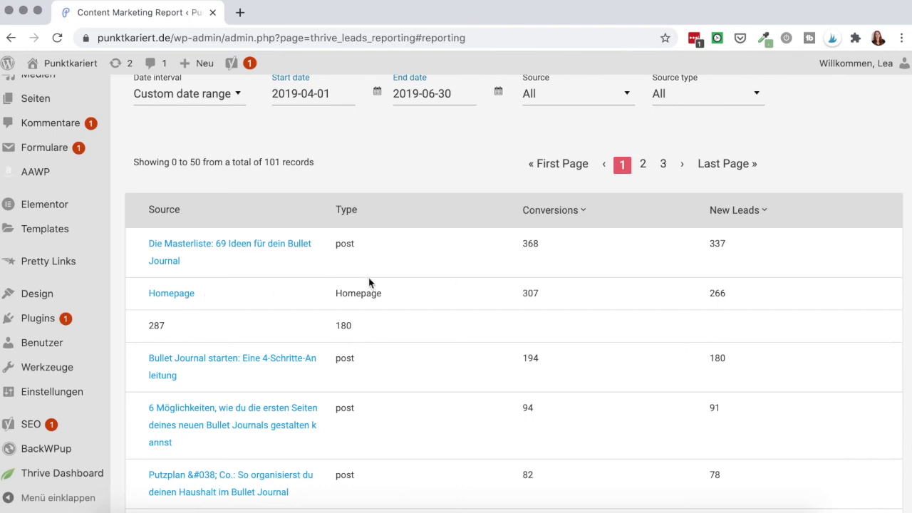
- Examine the conversions and new leads that each post or page generated in the Content Marketing Report
scroll(316, 271, "up", 1)
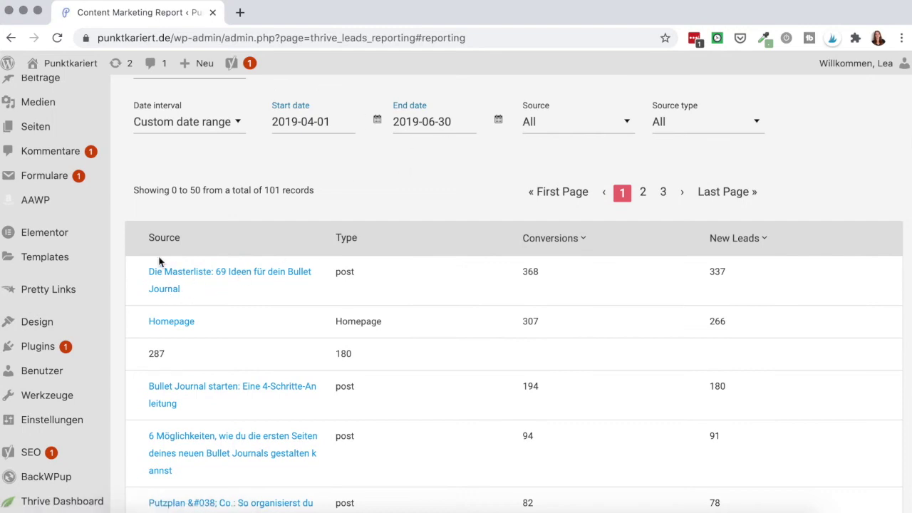
left_click_drag(520, 271, 546, 275)
left_click(546, 277)
scroll(546, 276, "down", 5)
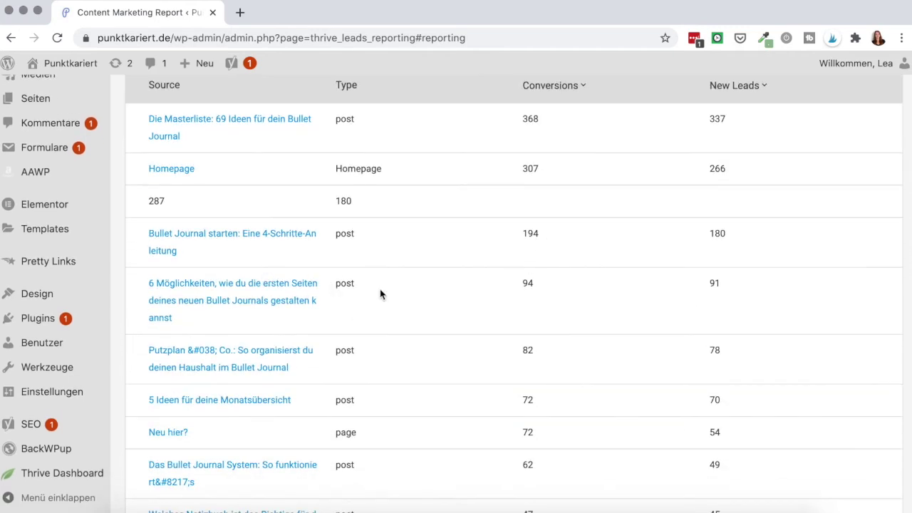
scroll(424, 298, "down", 1)
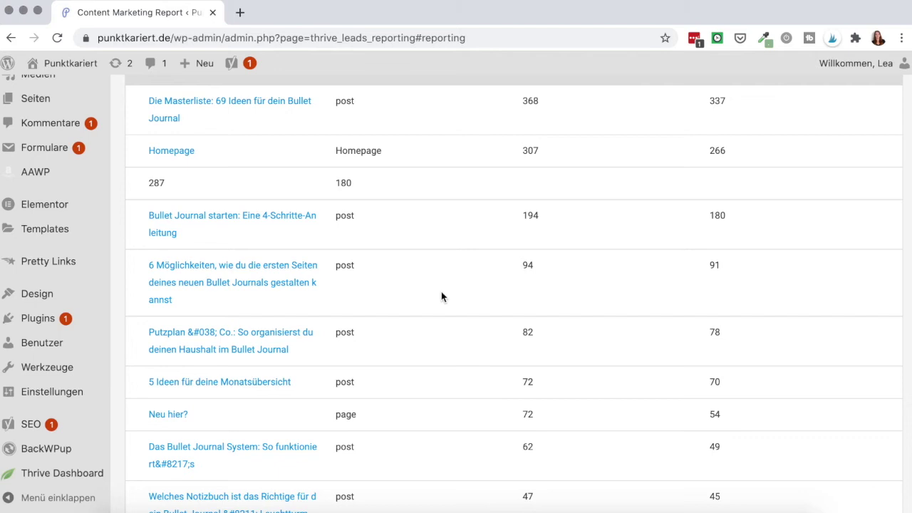
scroll(441, 298, "up", 6)
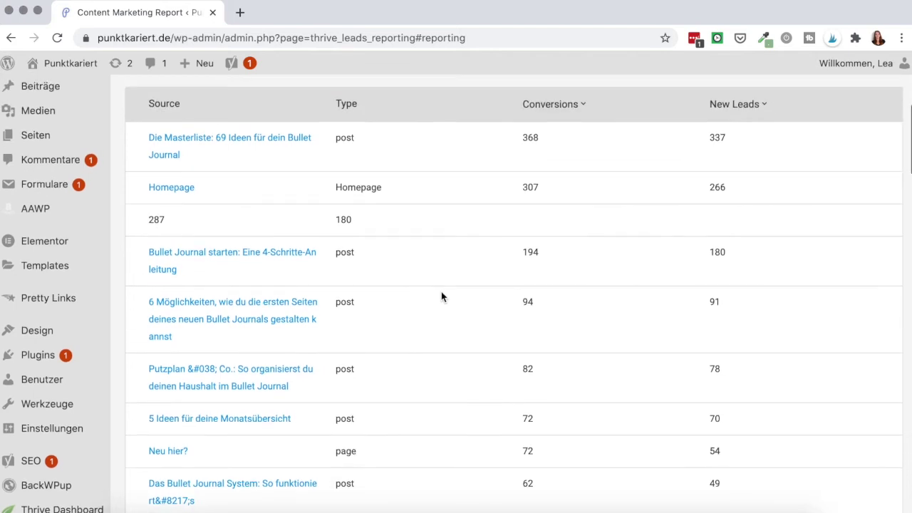
scroll(228, 152, "up", 1)
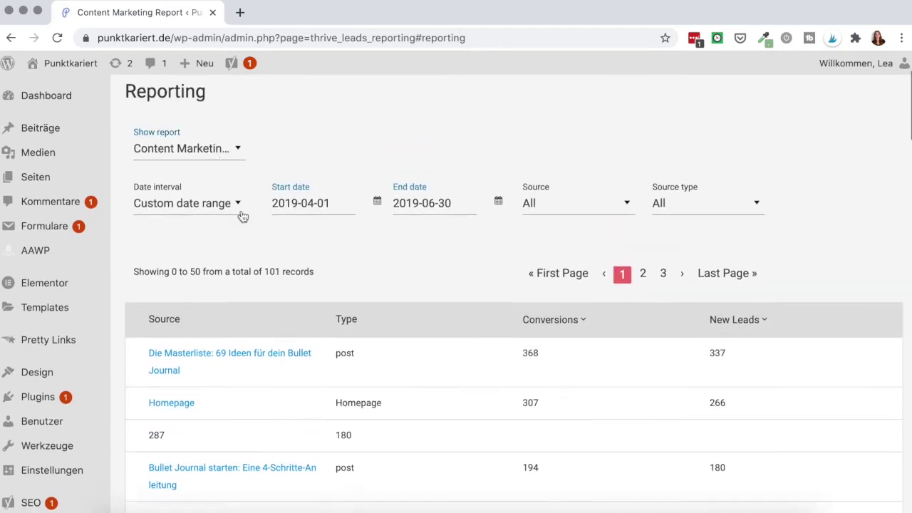
- Switch the displayed report to Cumulative List Growth and examine its graph of total conversions and leads since the start date
left_click(219, 158)
scroll(205, 242, "up", 1)
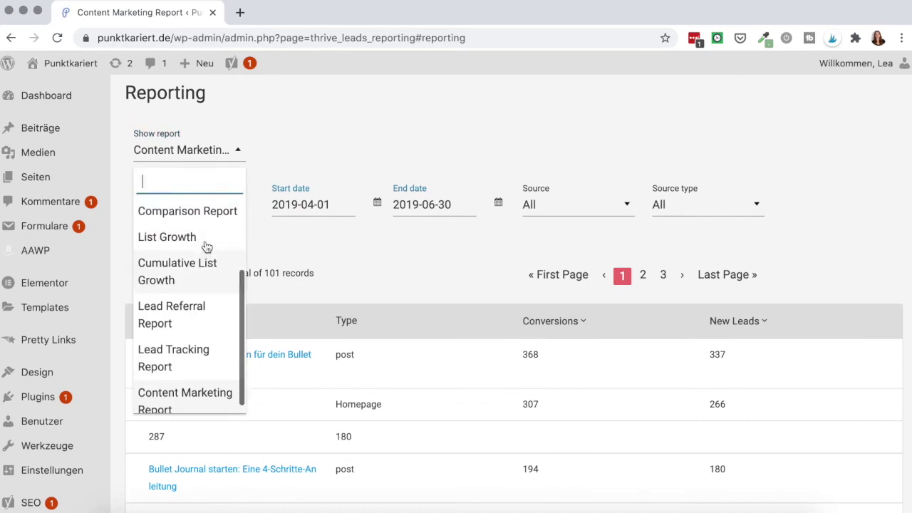
left_click(195, 277)
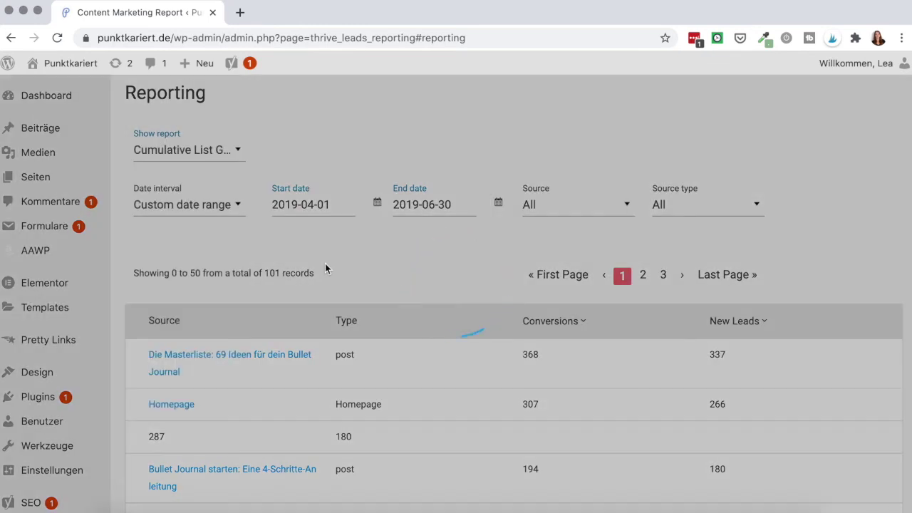
scroll(326, 268, "down", 5)
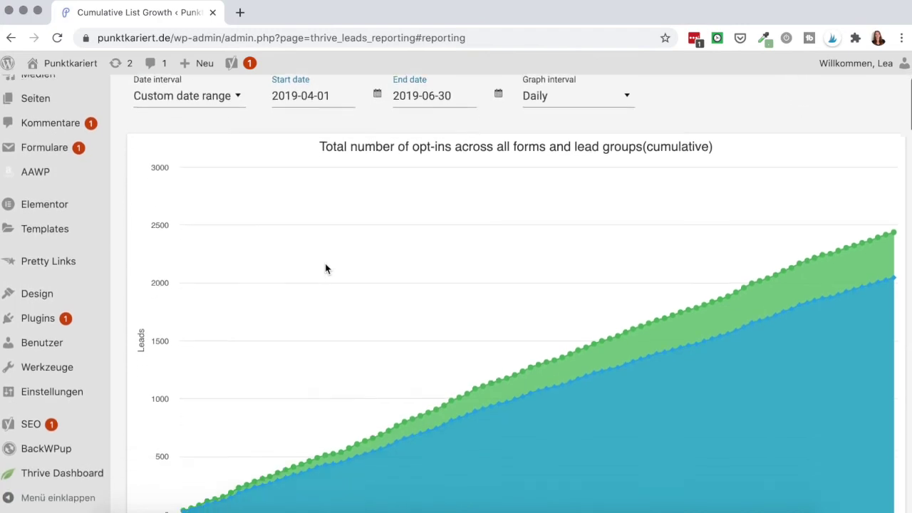
scroll(326, 268, "up", 1)
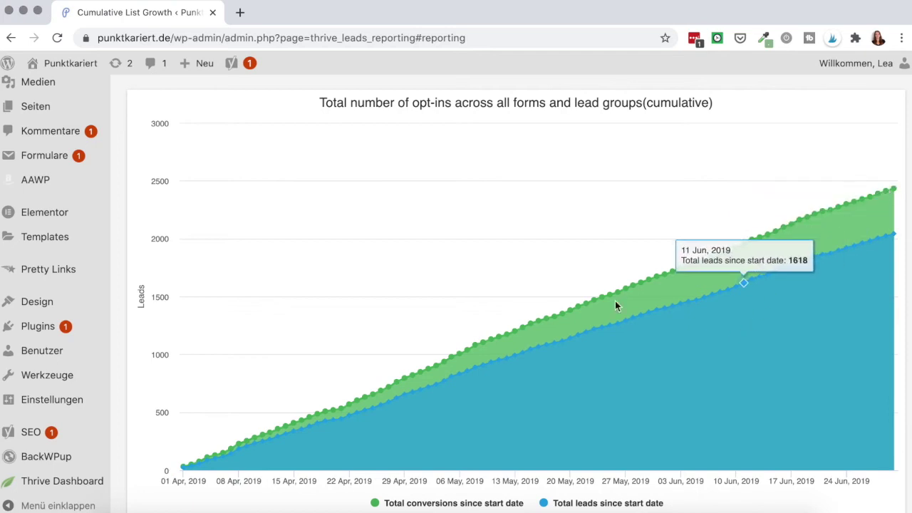
scroll(454, 285, "up", 5)
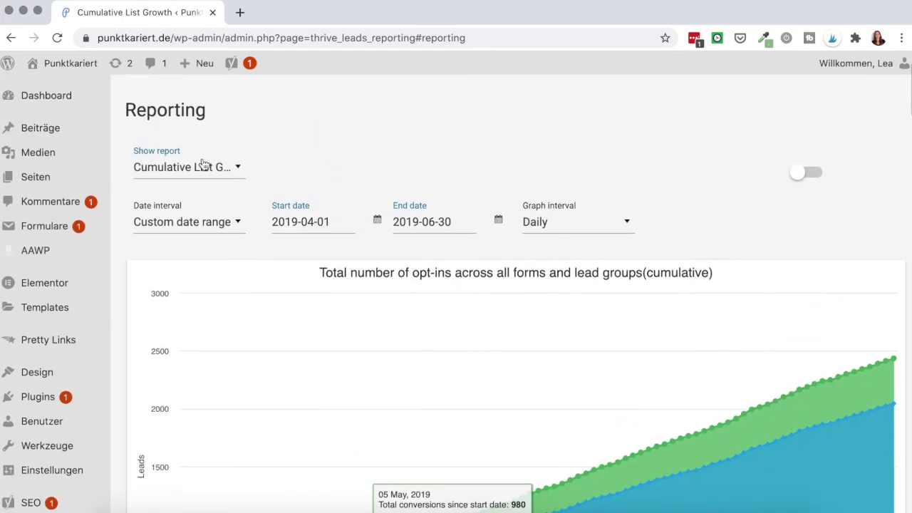
- Review the list of report types from the Cumulative List Growth report and close it without choosing another
left_click(205, 167)
scroll(199, 258, "up", 3)
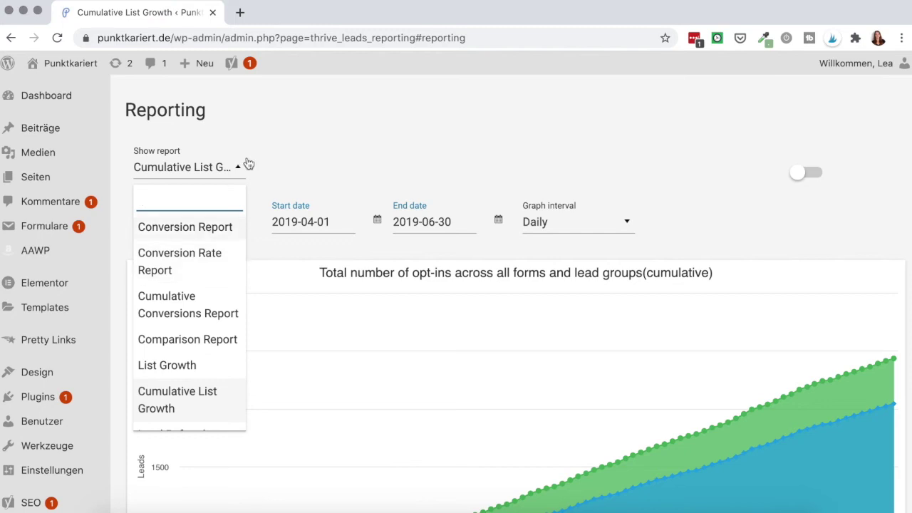
left_click(303, 137)
scroll(337, 390, "up", 1)
scroll(338, 390, "up", 1)
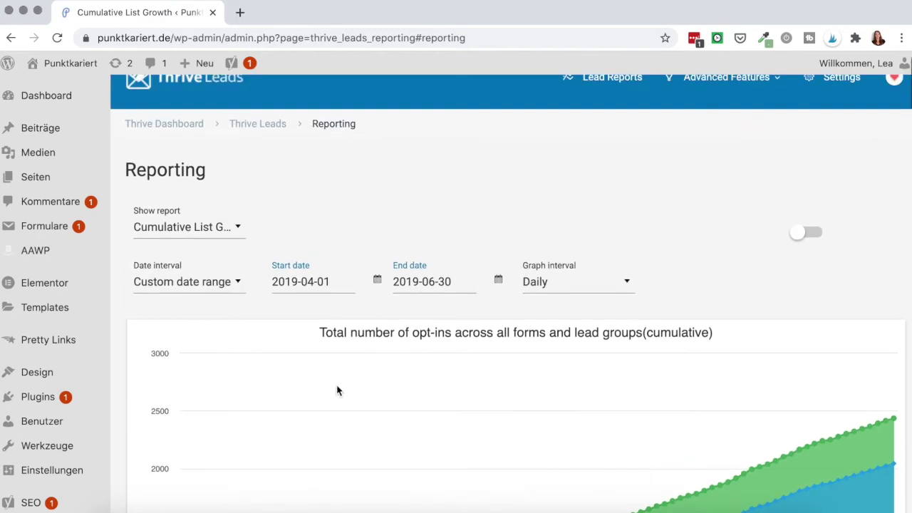